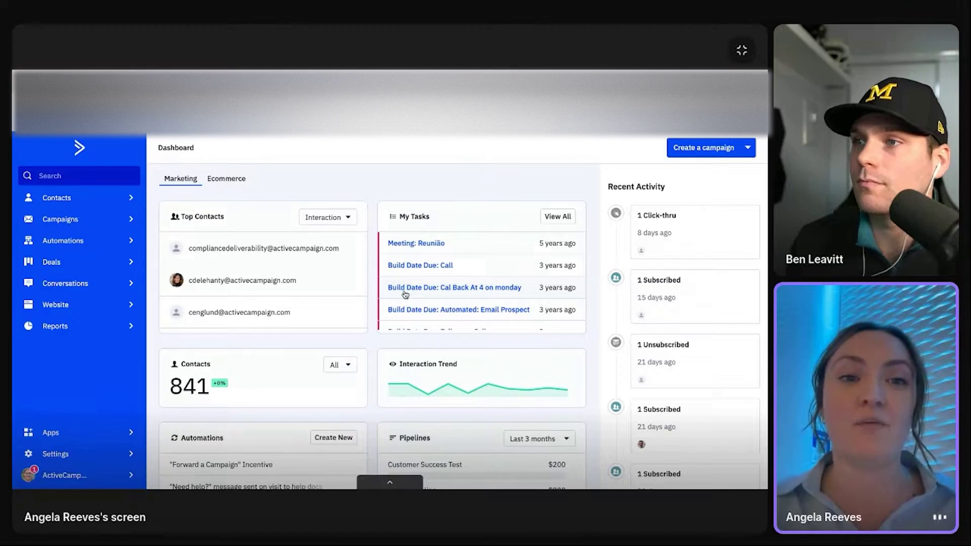
Move the Contacts (841) card above the Top Contacts card on the dashboard.
drag(285, 364, 405, 171)
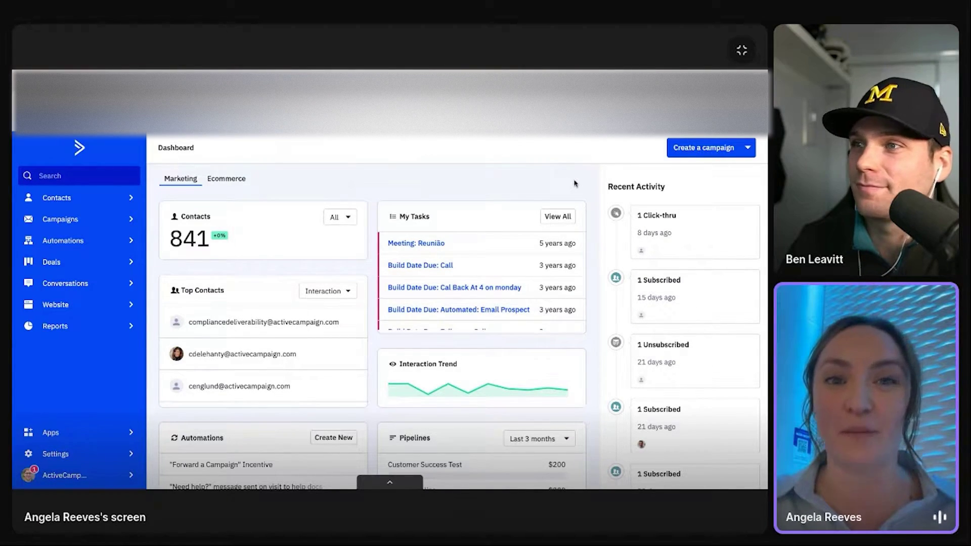
Move the My Tasks widget to the top-middle spot, then go to the Contacts list.
drag(465, 211, 467, 209)
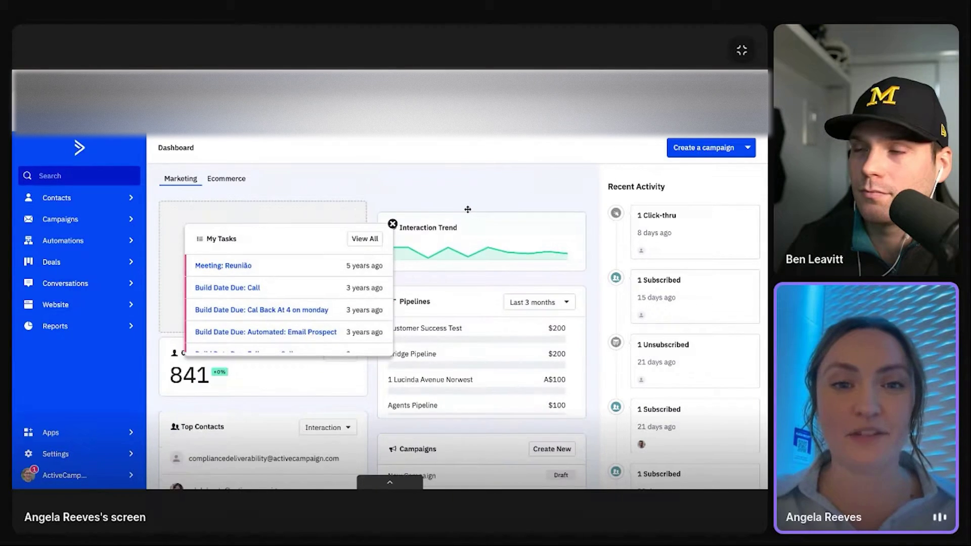
drag(467, 208, 467, 206)
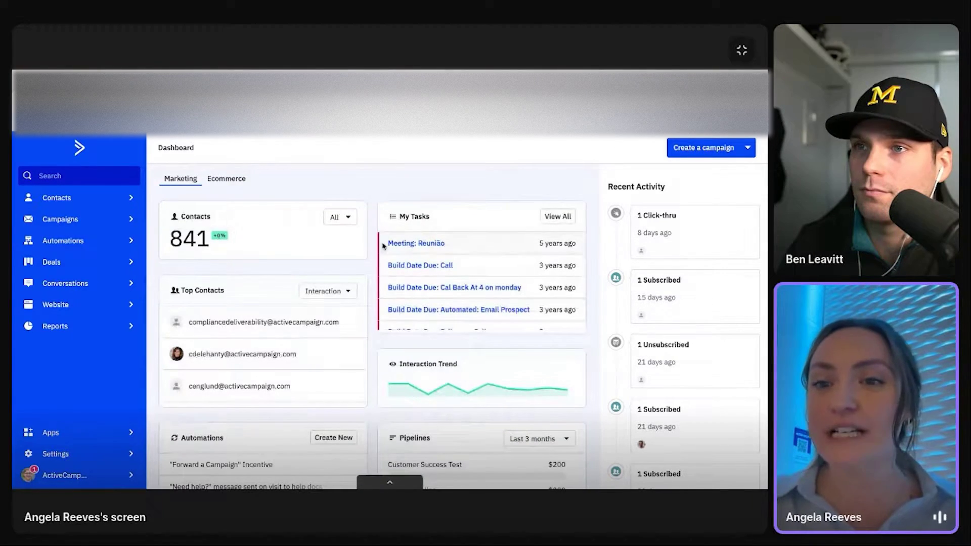
scroll(383, 246, down, 4)
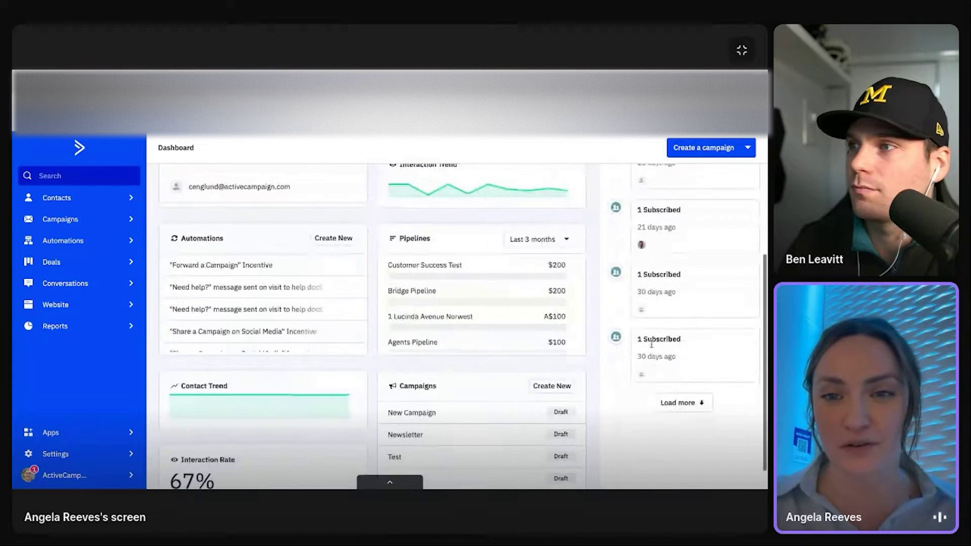
scroll(651, 345, up, 5)
mouse_move(342, 195)
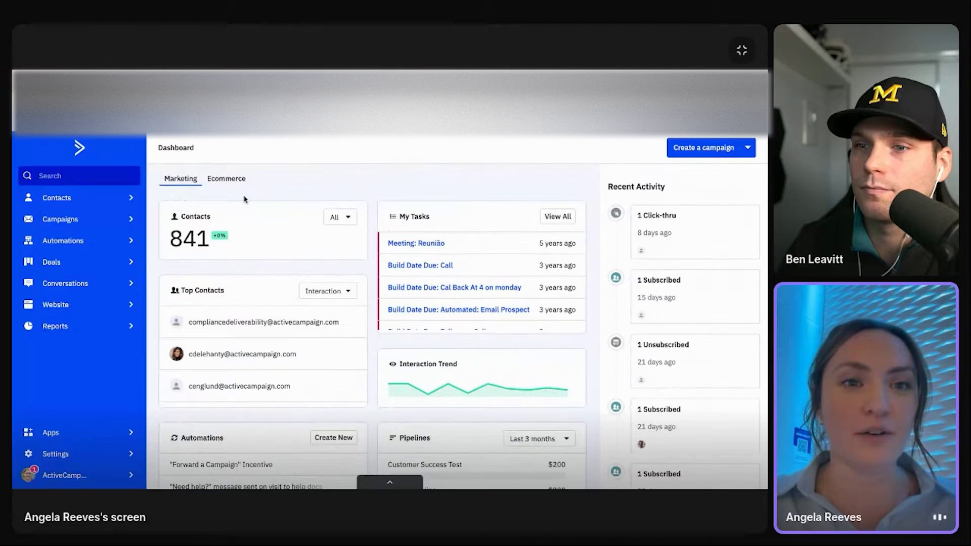
click(126, 197)
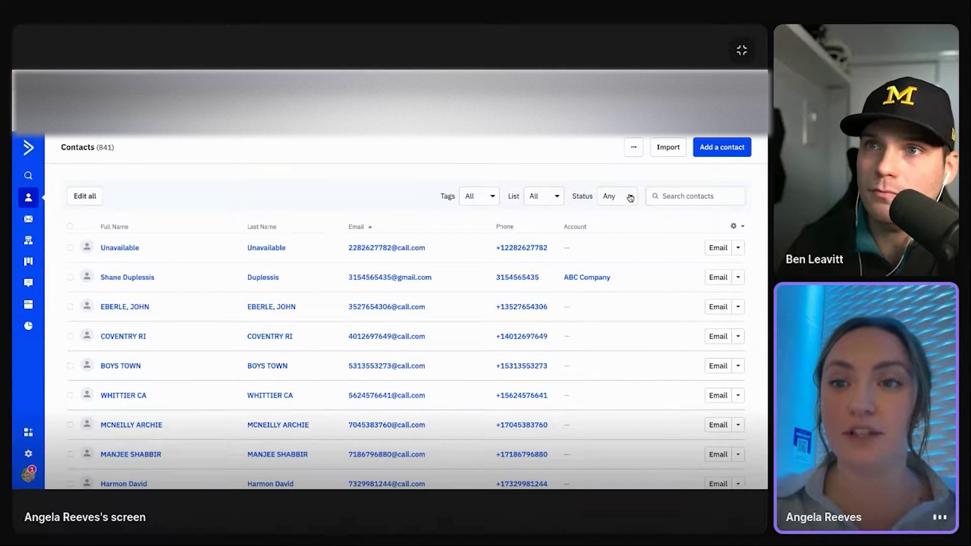
Start an advanced contact search with the condition City is Denver.
click(667, 196)
click(688, 214)
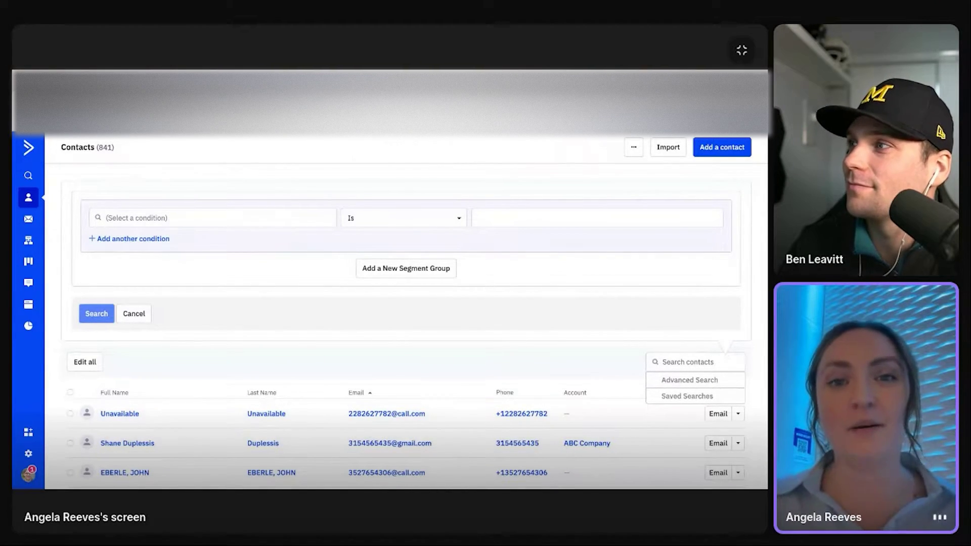
click(225, 220)
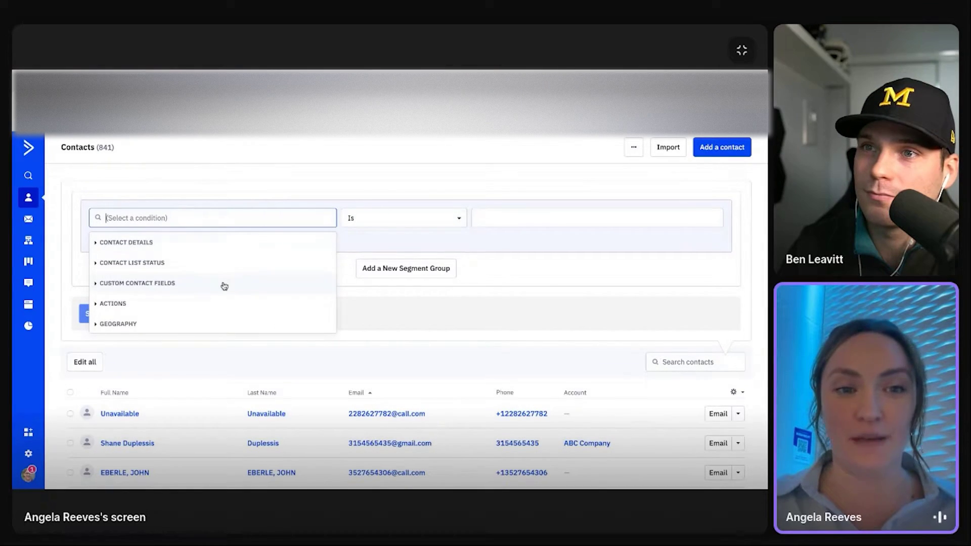
click(221, 297)
scroll(221, 298, down, 2)
click(222, 298)
click(557, 219)
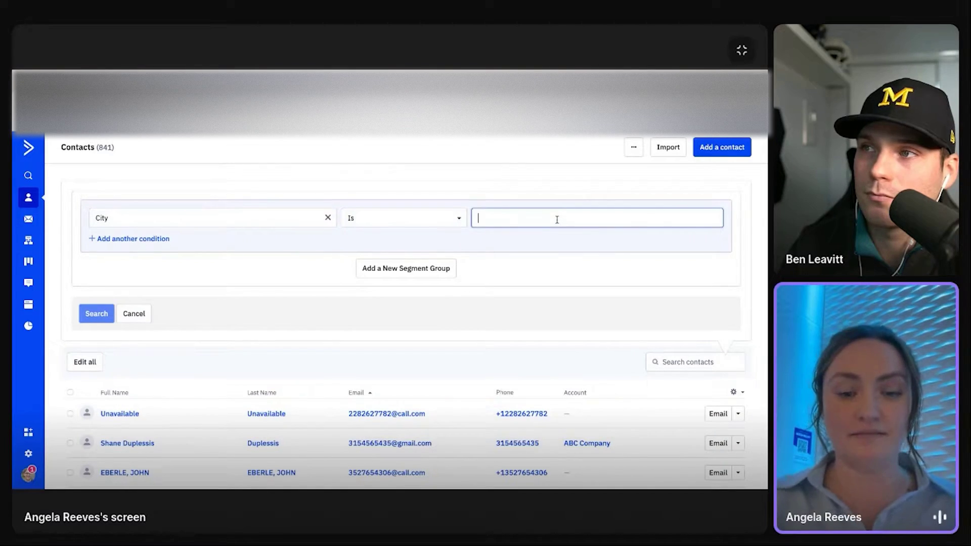
text(Denver)
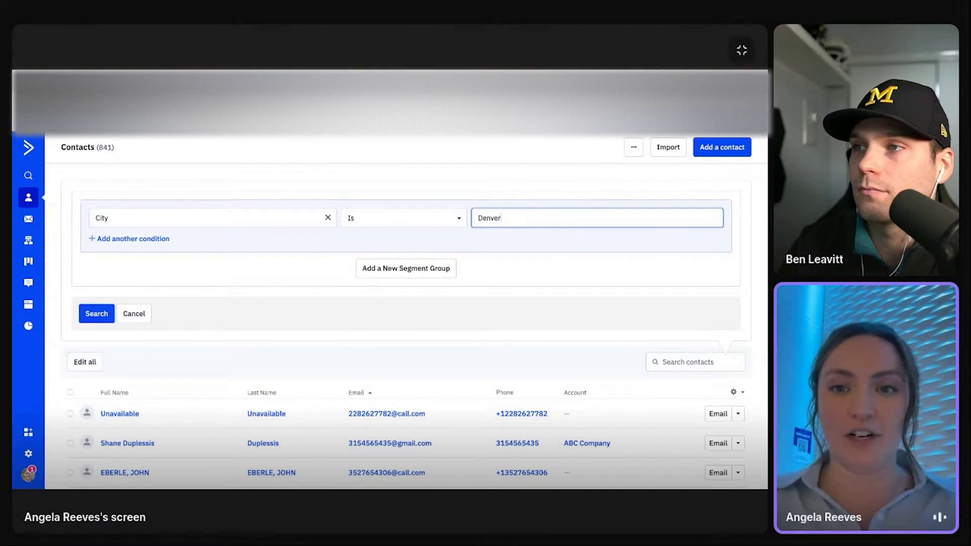
Add a condition: has ever opened the Welcome Email - 03/27/2024 campaign.
click(155, 240)
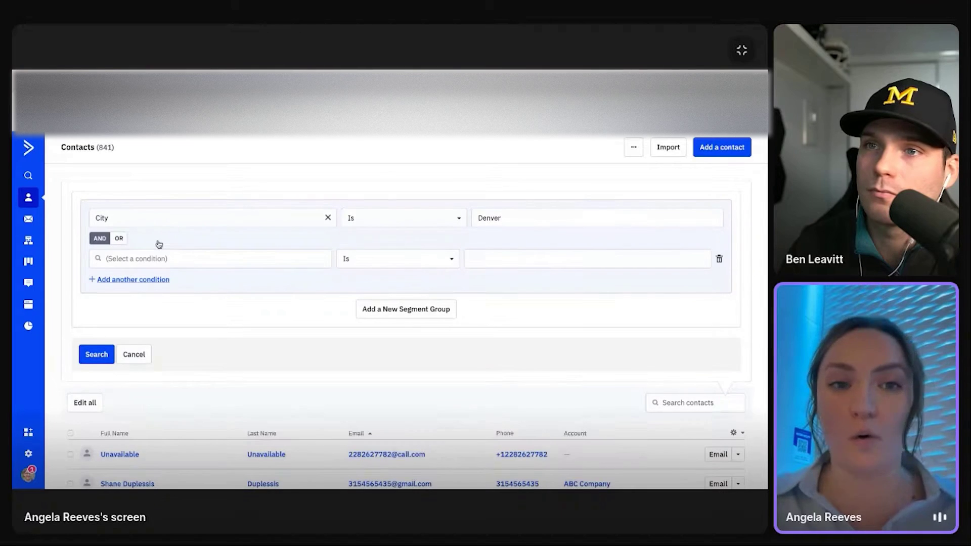
click(209, 259)
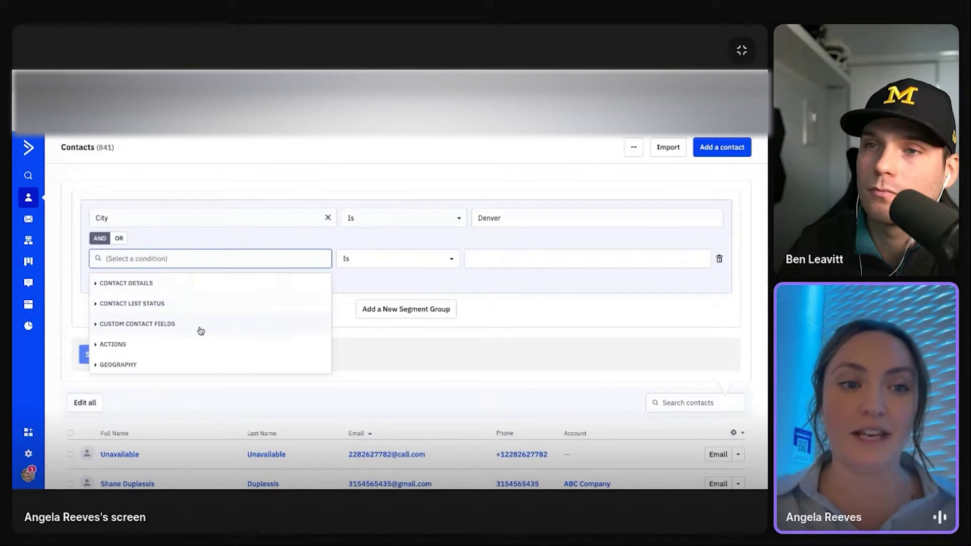
click(197, 344)
scroll(196, 345, down, 2)
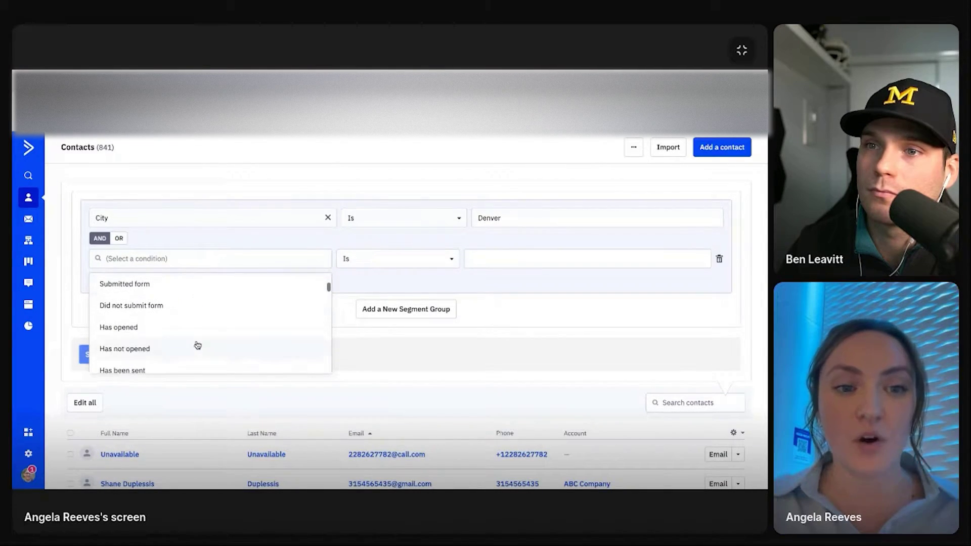
click(199, 329)
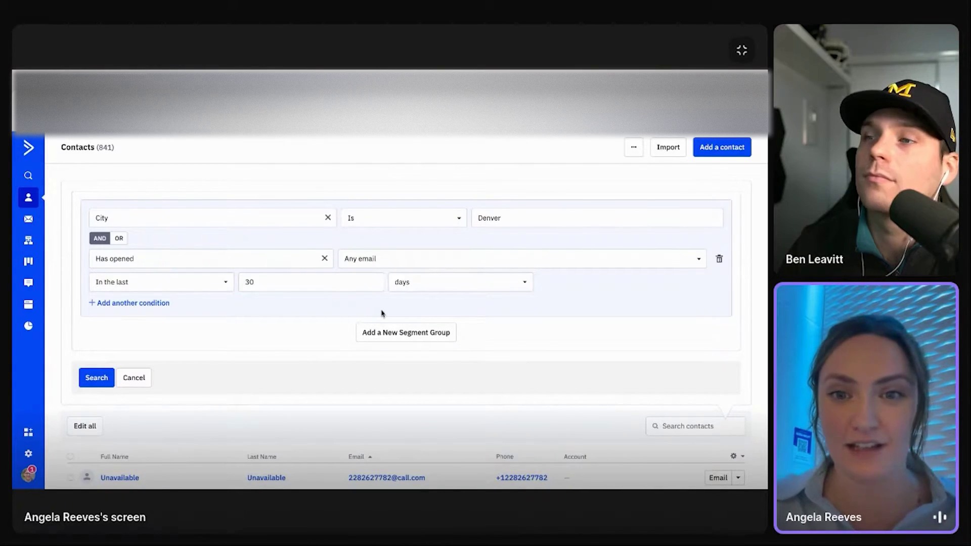
click(617, 262)
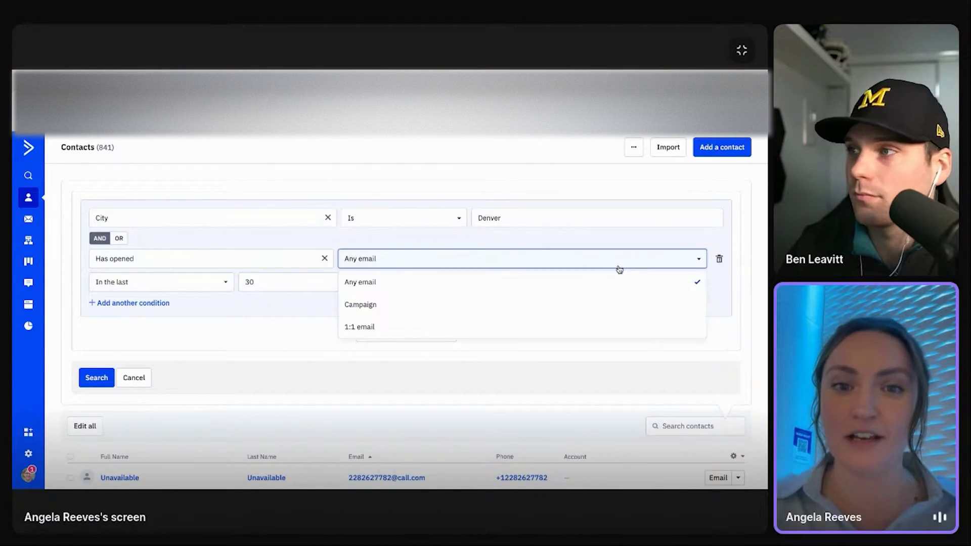
click(608, 300)
click(607, 263)
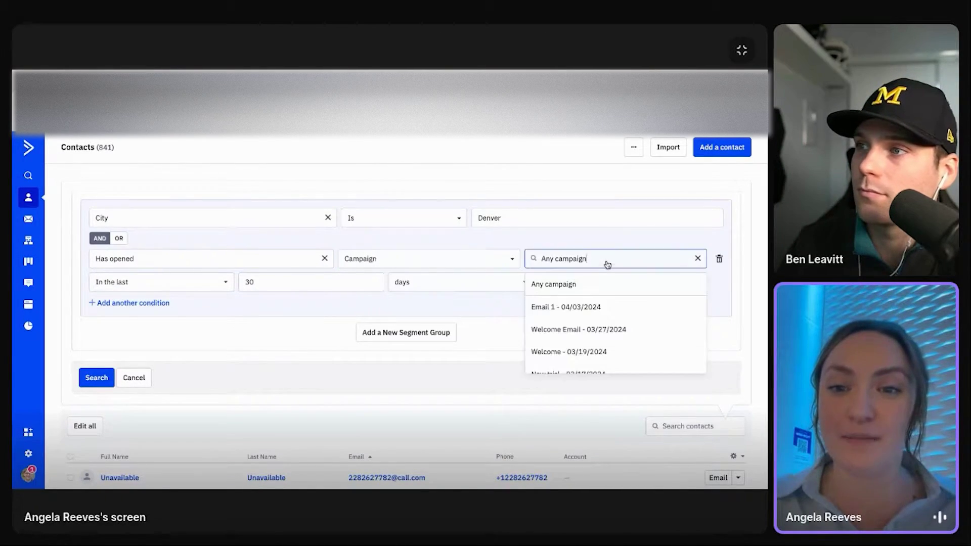
click(612, 329)
click(202, 289)
click(180, 344)
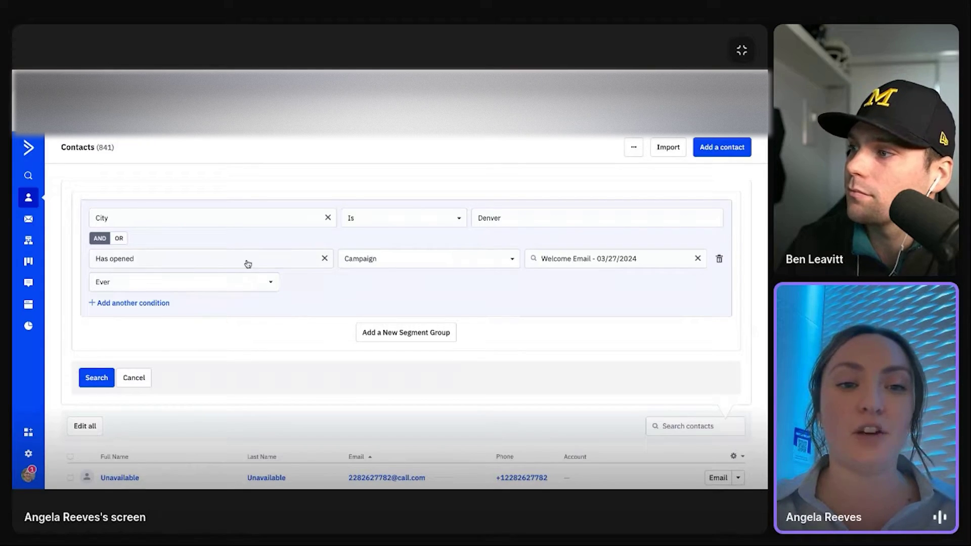
Reopen the first condition's field list and keep it set to City.
click(259, 218)
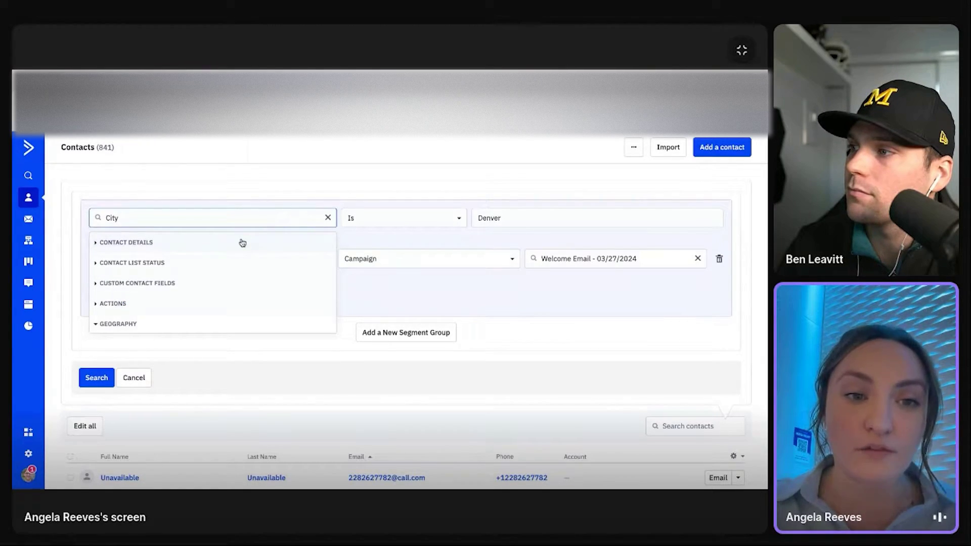
scroll(223, 299, down, 4)
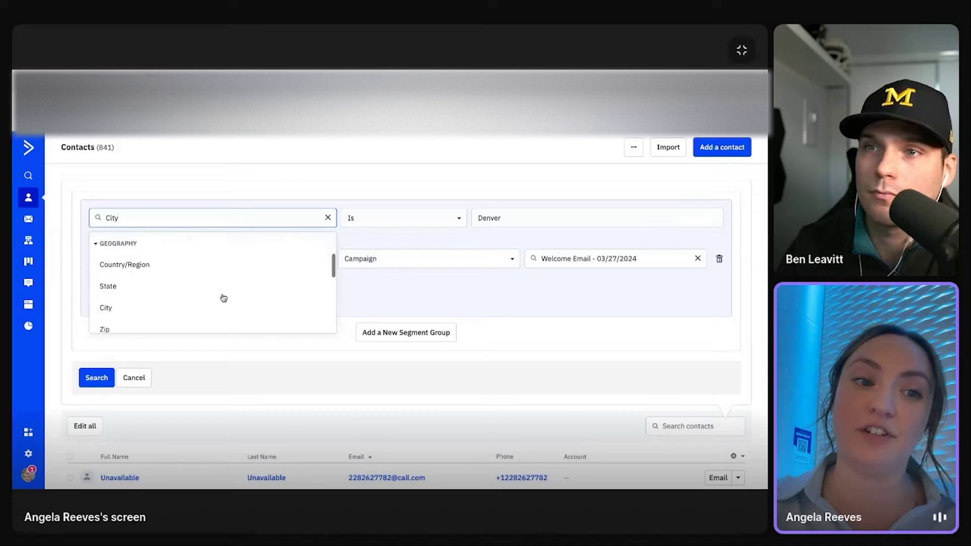
click(223, 303)
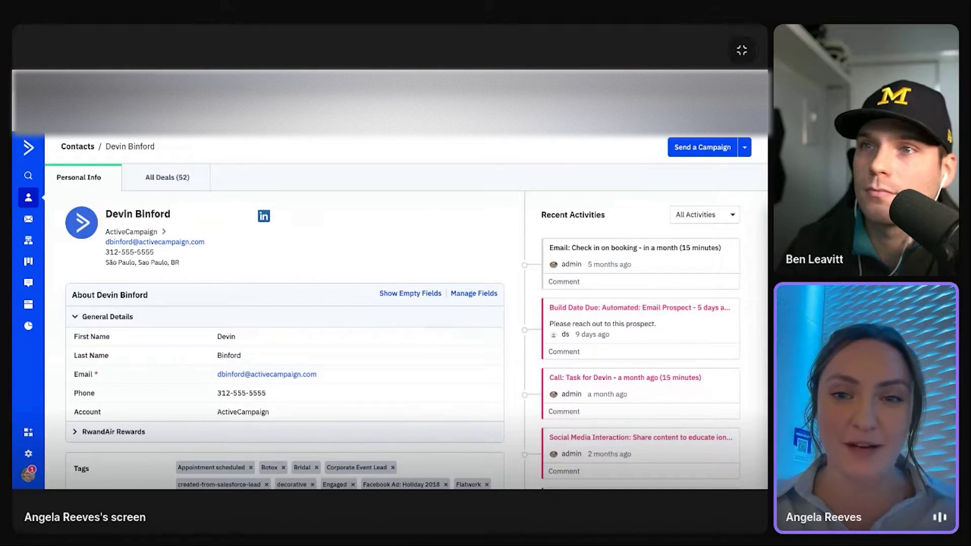
Scroll the contact's Personal Info panel, showing and then hiding its empty fields.
scroll(620, 328, down, 2)
scroll(617, 333, up, 2)
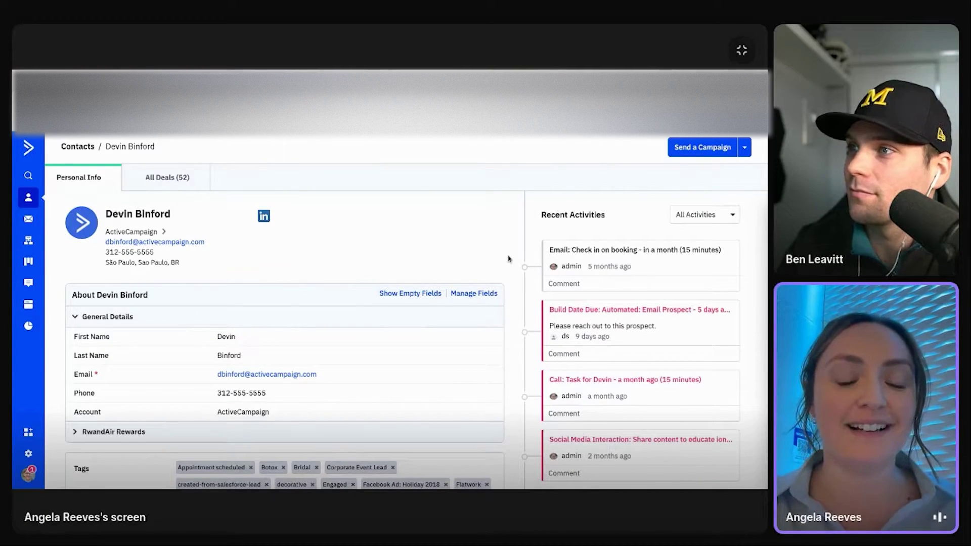
scroll(508, 258, down, 2)
scroll(286, 348, down, 1)
scroll(236, 258, down, 1)
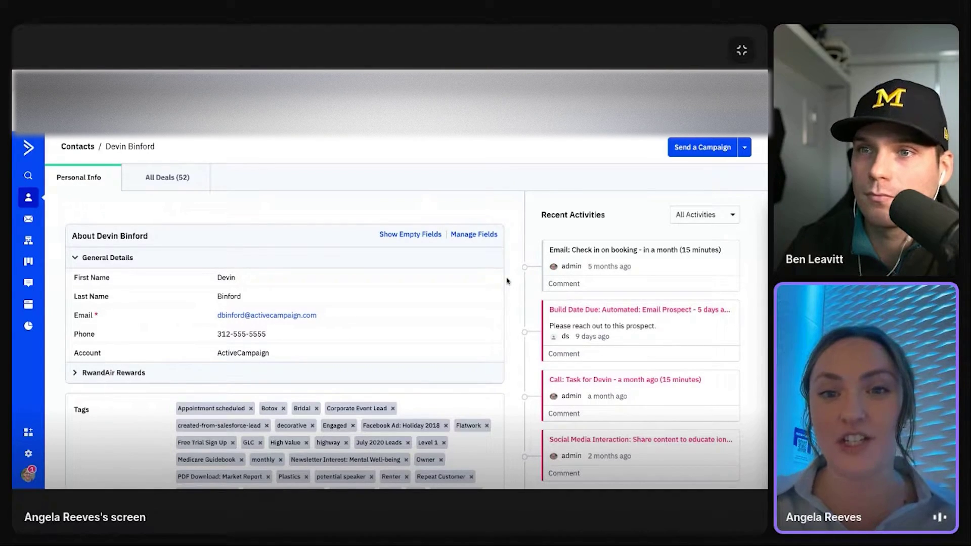
click(408, 235)
click(408, 235)
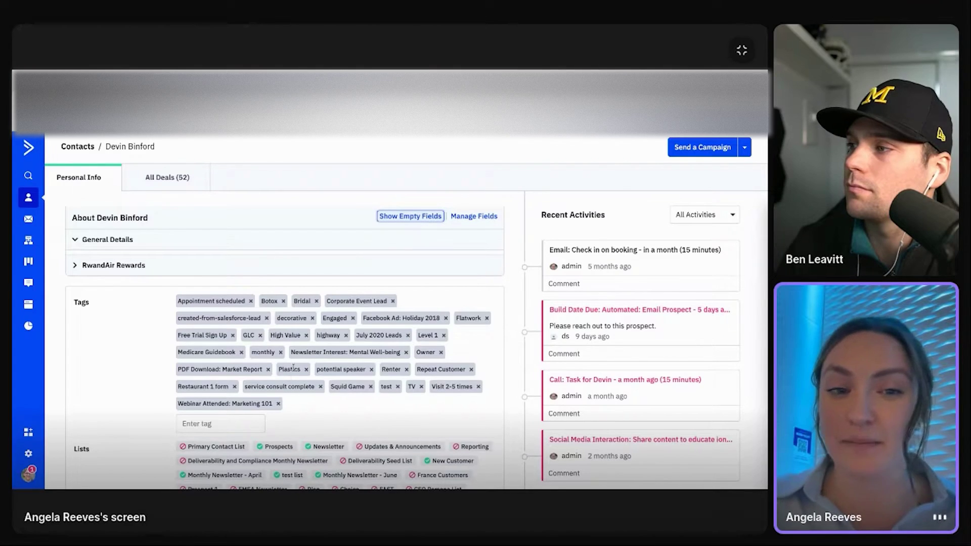
Begin adding the tag 'engaged' to the contact, then cancel without saving it.
click(246, 423)
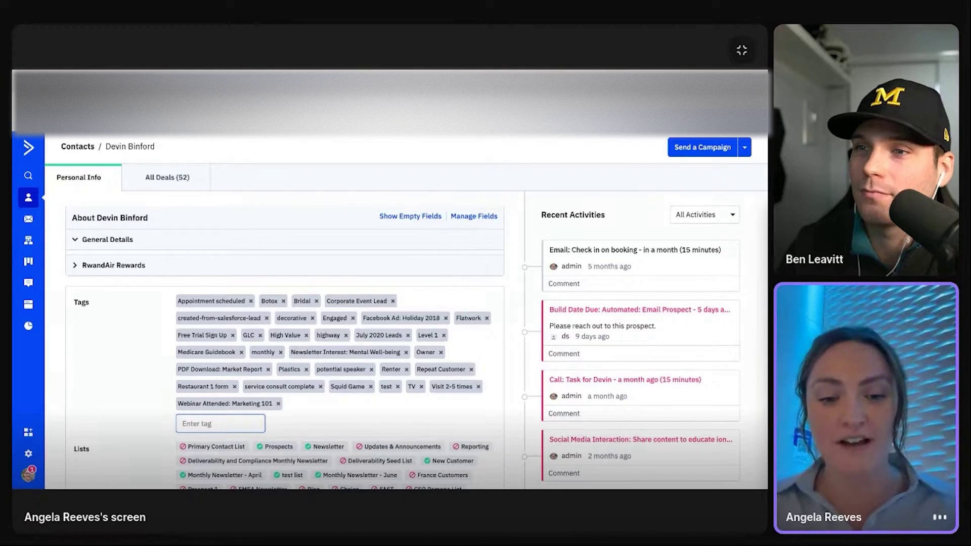
text(engaged)
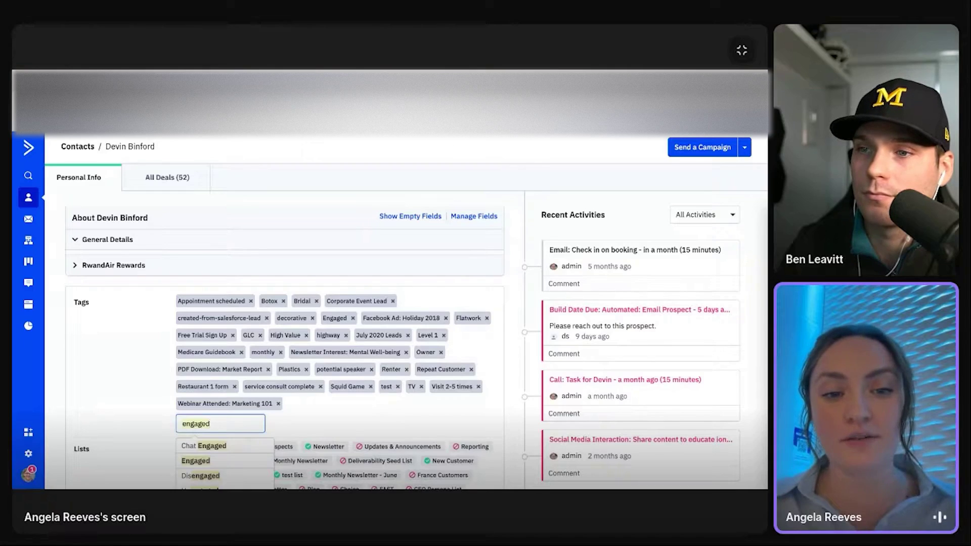
key(Return)
click(504, 323)
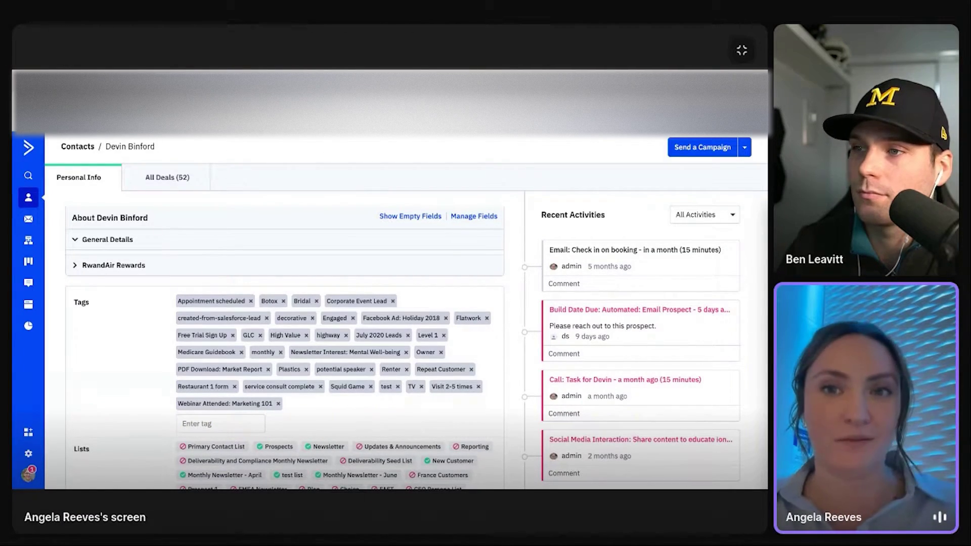
Scroll down to the Ecommerce summary: $314.58 revenue, 5 orders, 21 products.
scroll(283, 349, down, 3)
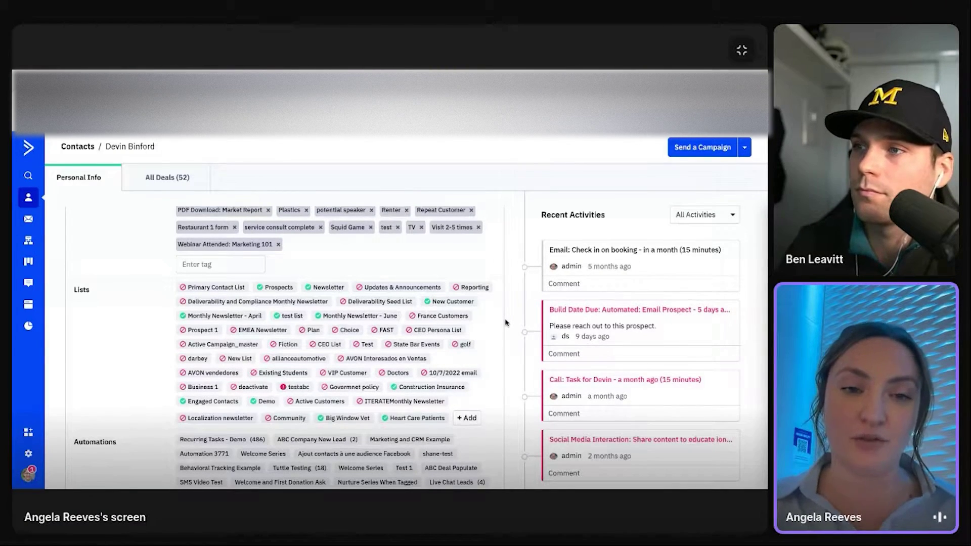
scroll(501, 313, down, 3)
scroll(284, 345, down, 10)
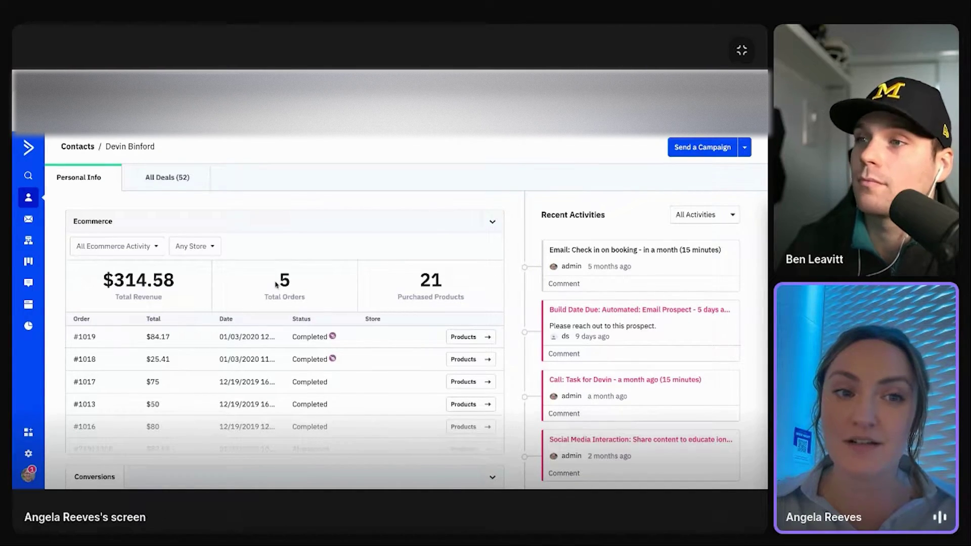
click(212, 253)
click(211, 253)
click(484, 337)
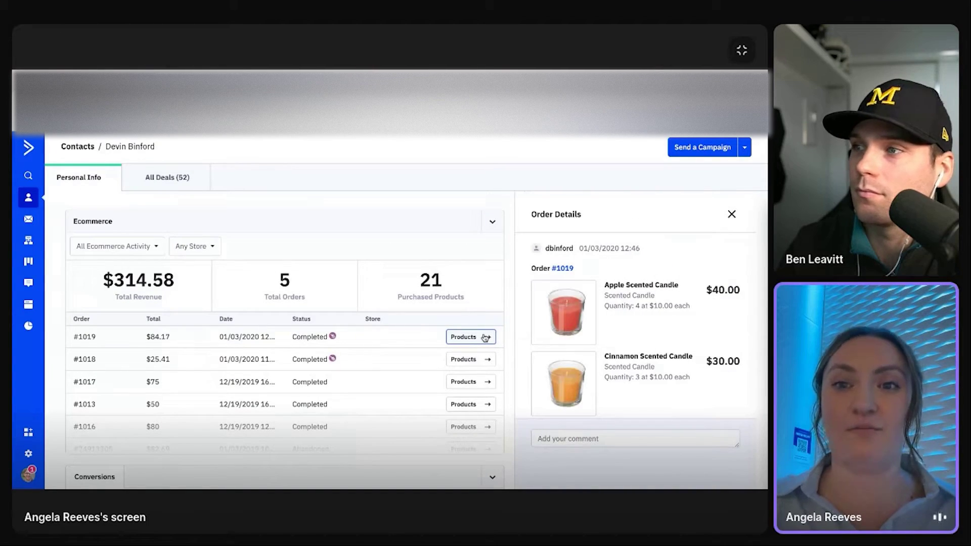
click(731, 214)
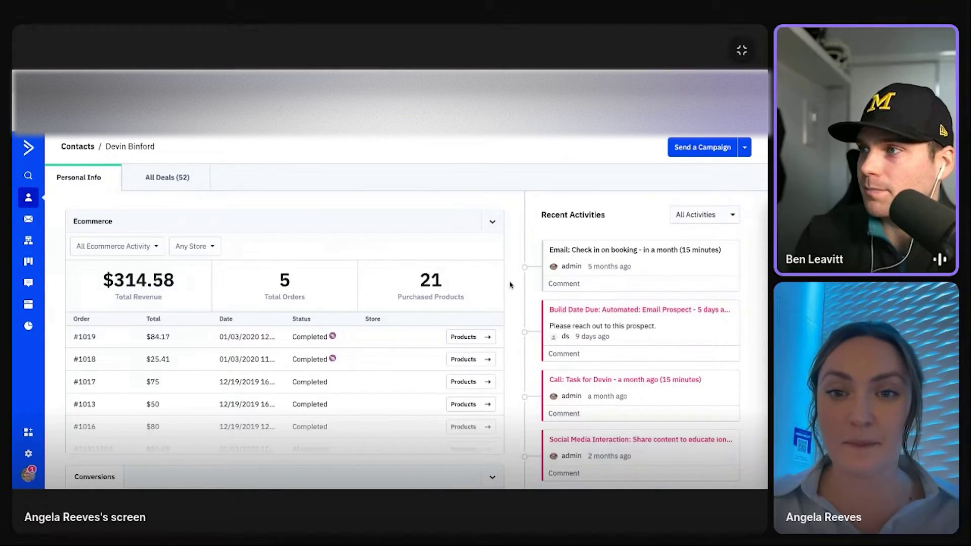
scroll(511, 284, down, 1)
scroll(510, 285, up, 1)
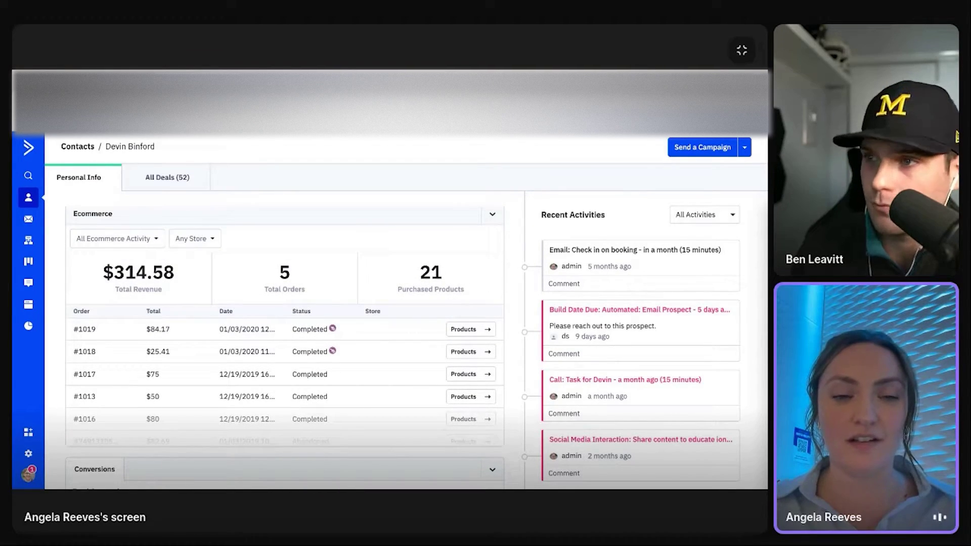
click(157, 241)
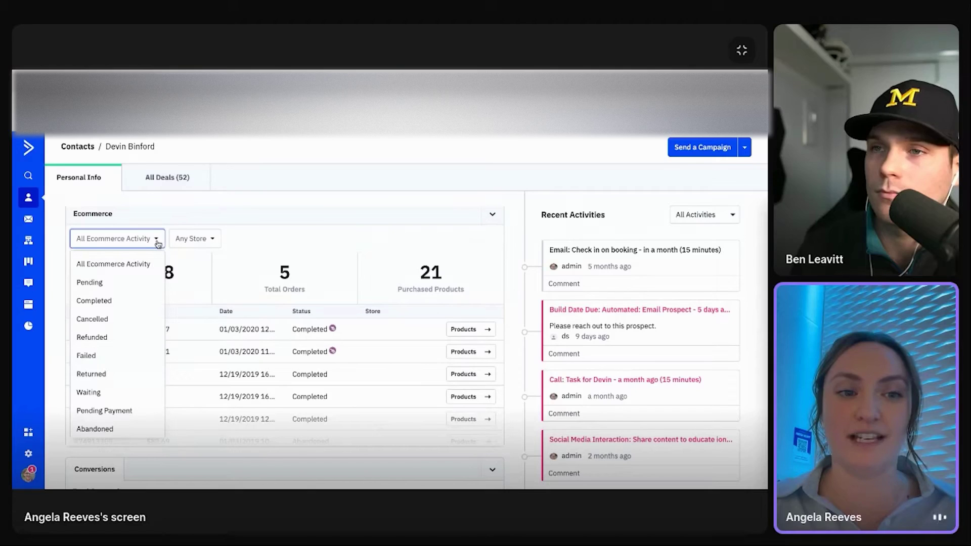
click(144, 240)
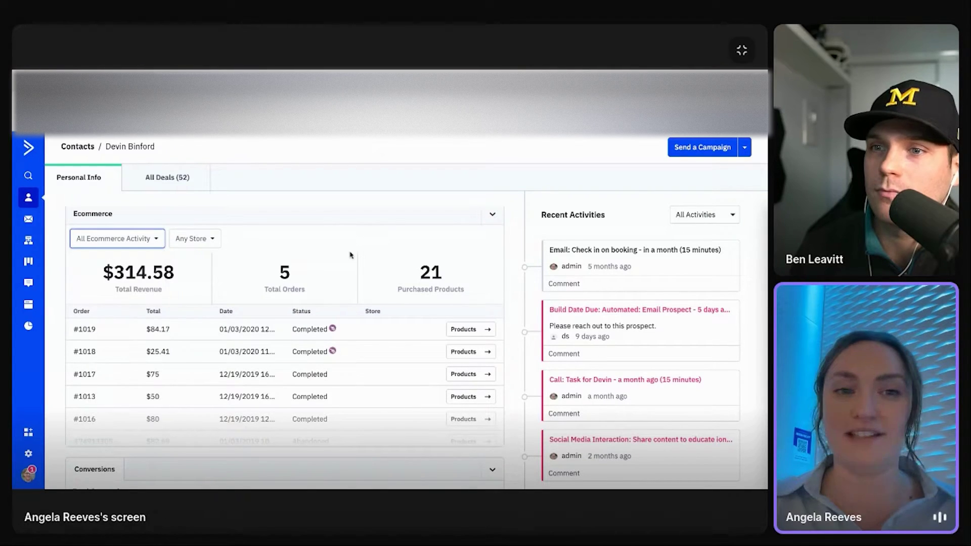
click(506, 238)
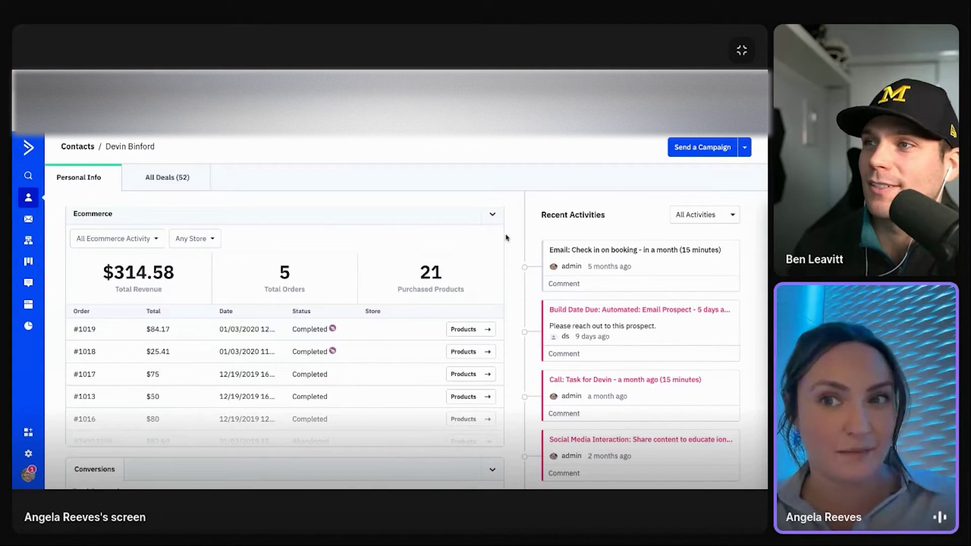
scroll(506, 238, down, 3)
scroll(285, 342, up, 3)
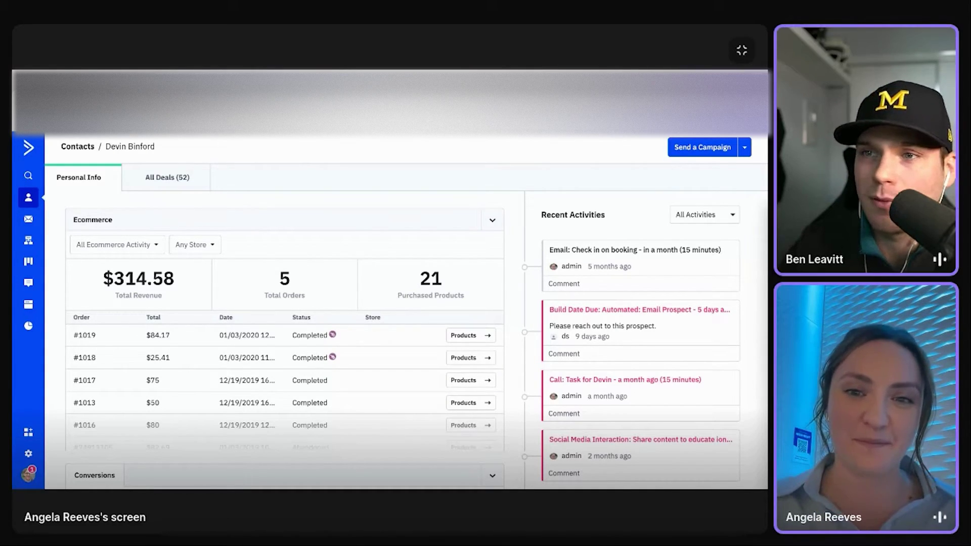
scroll(284, 349, down, 1)
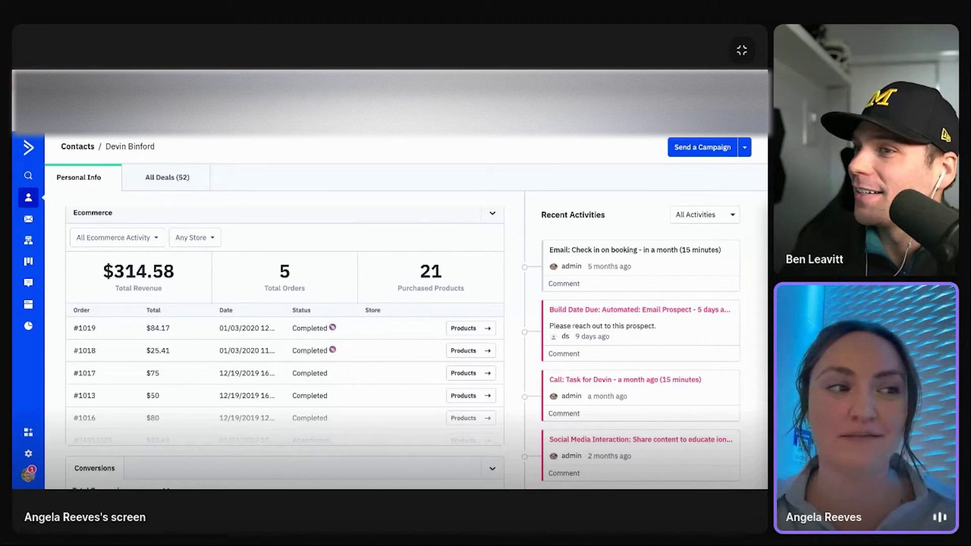
scroll(285, 329, up, 1)
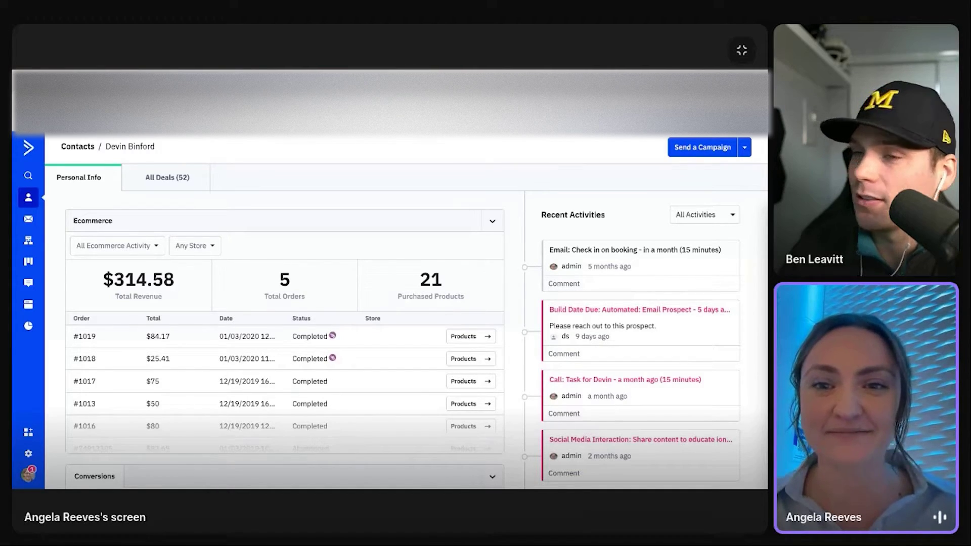
scroll(506, 253, down, 5)
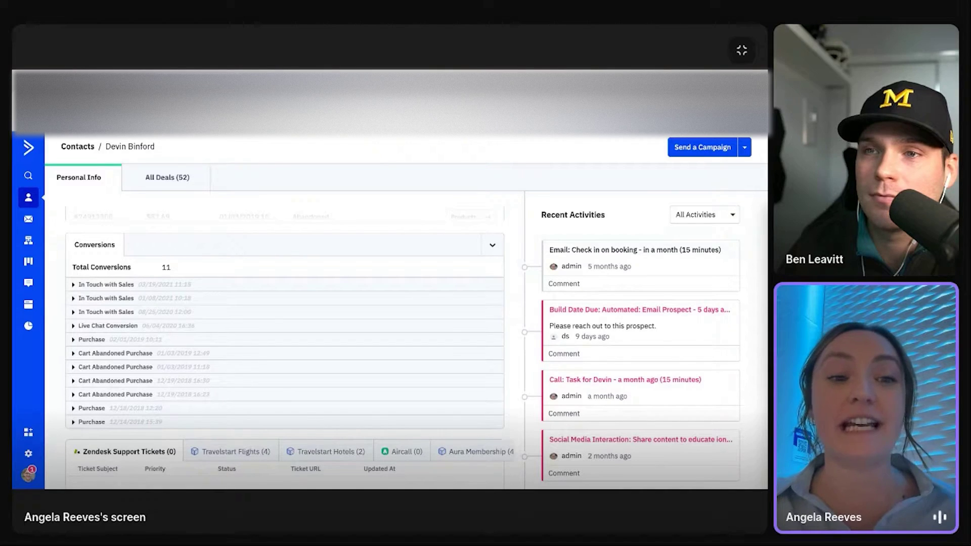
click(103, 284)
click(89, 425)
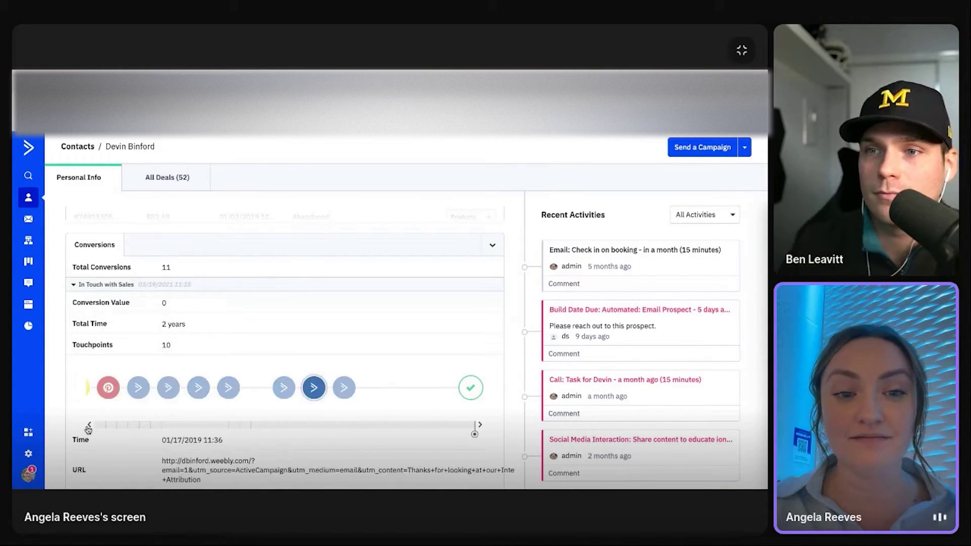
click(89, 425)
click(89, 425)
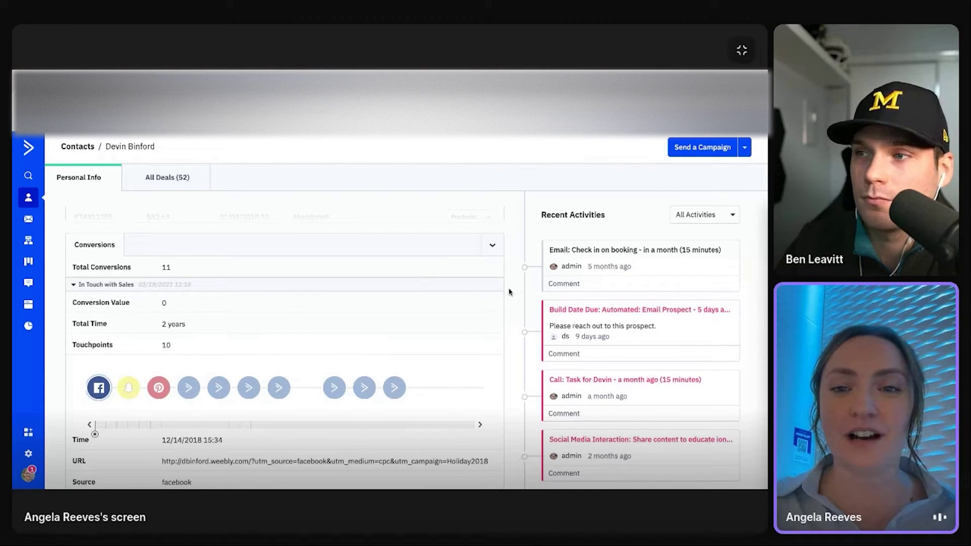
scroll(508, 293, down, 1)
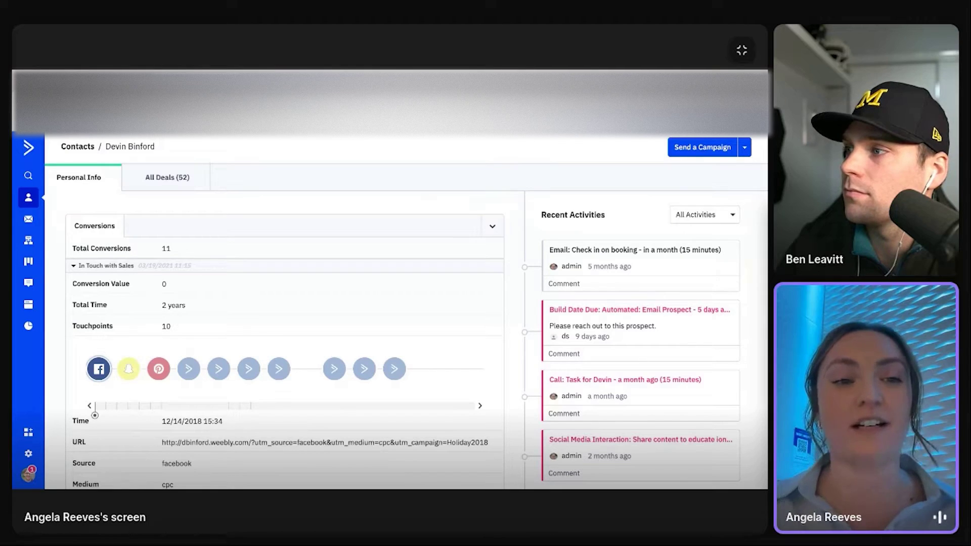
scroll(208, 367, down, 2)
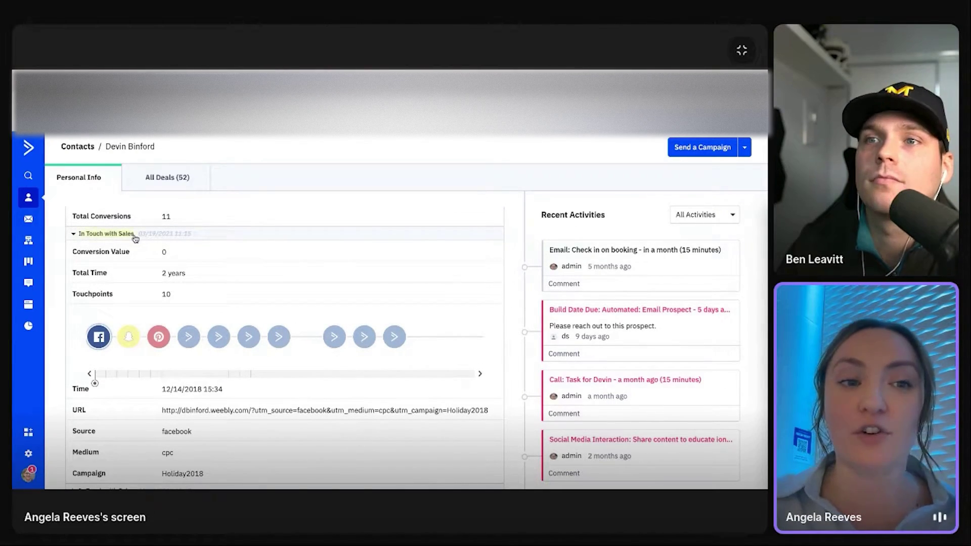
click(84, 234)
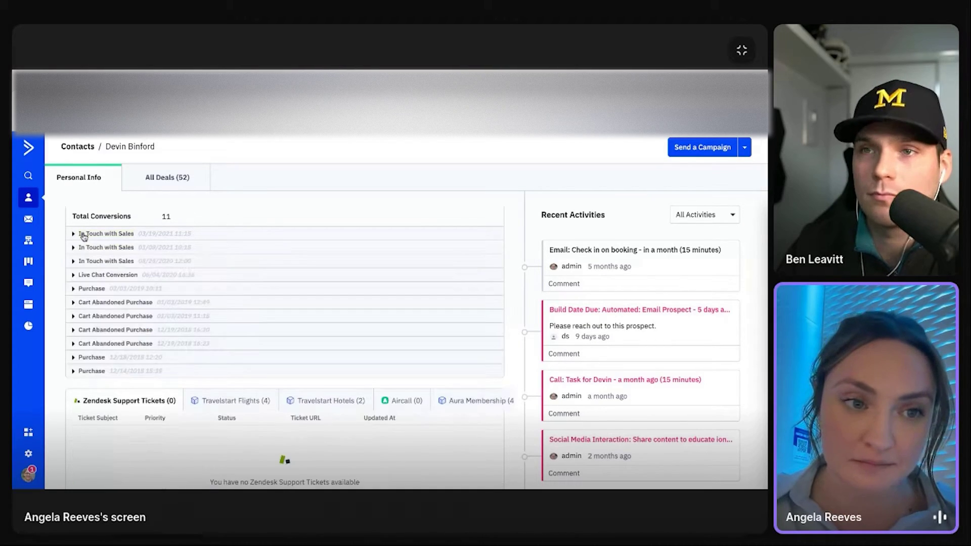
scroll(83, 243, up, 2)
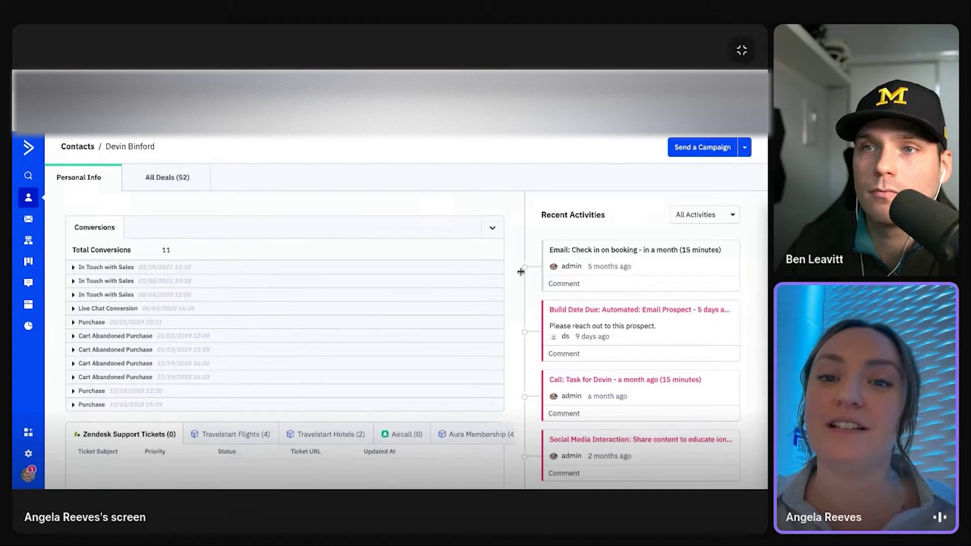
scroll(509, 273, down, 10)
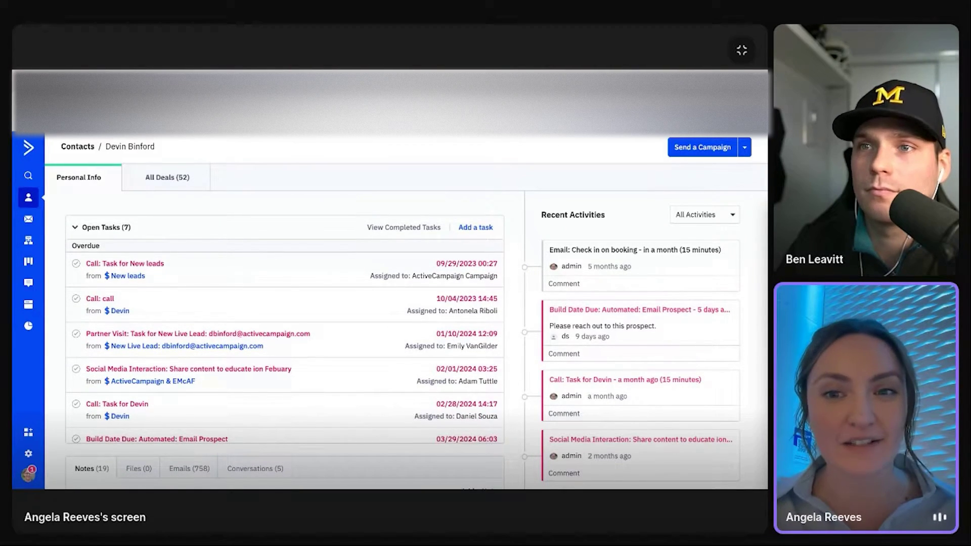
scroll(285, 348, down, 4)
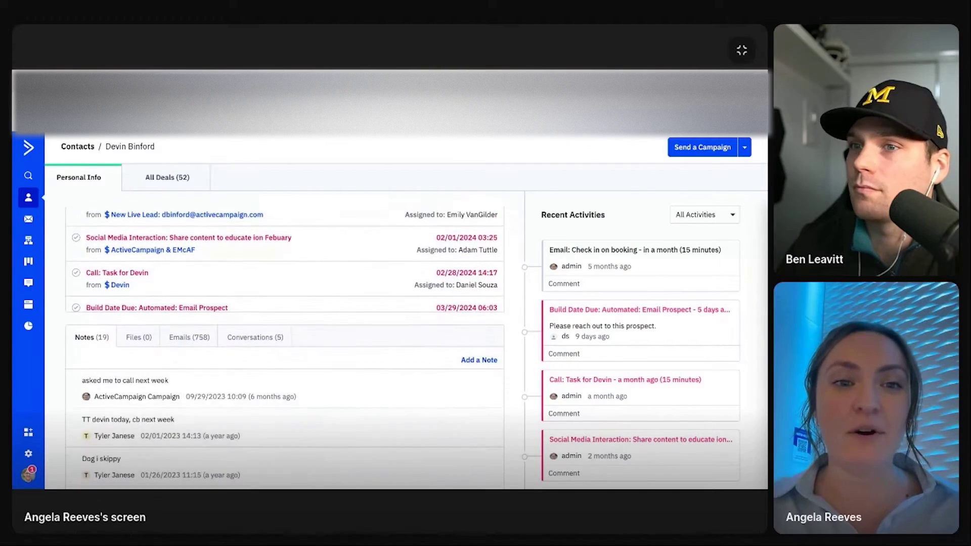
scroll(285, 348, down, 2)
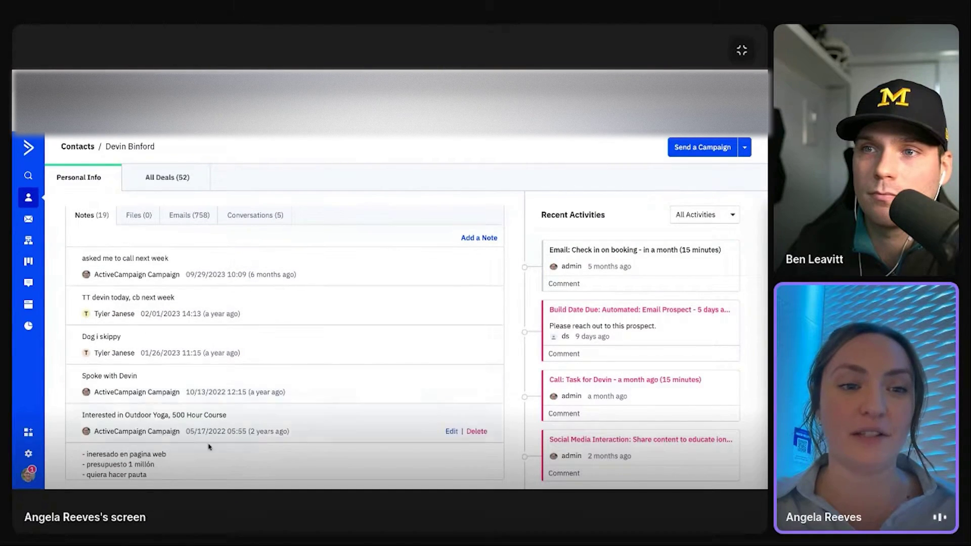
Switch the activity section to the Emails (758) history and scroll through it.
click(175, 221)
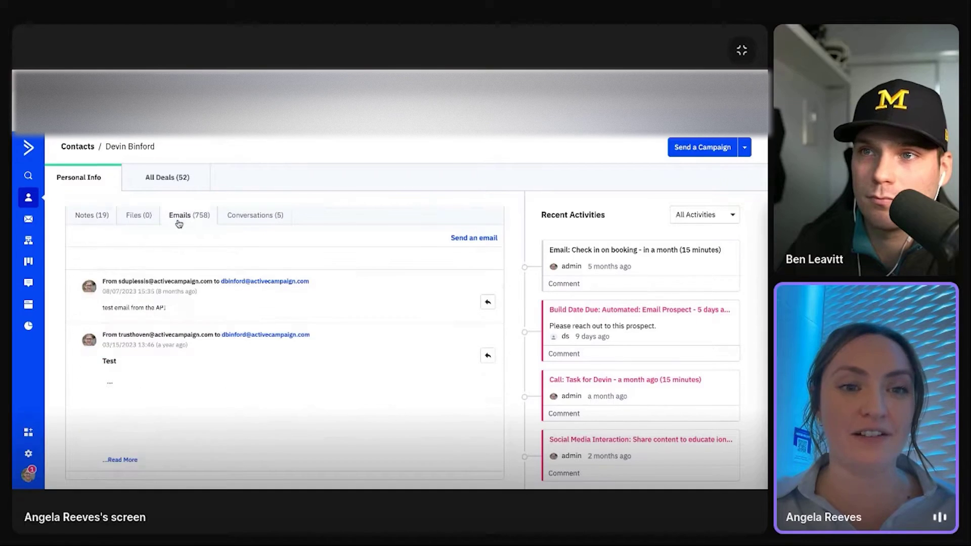
scroll(508, 337, down, 3)
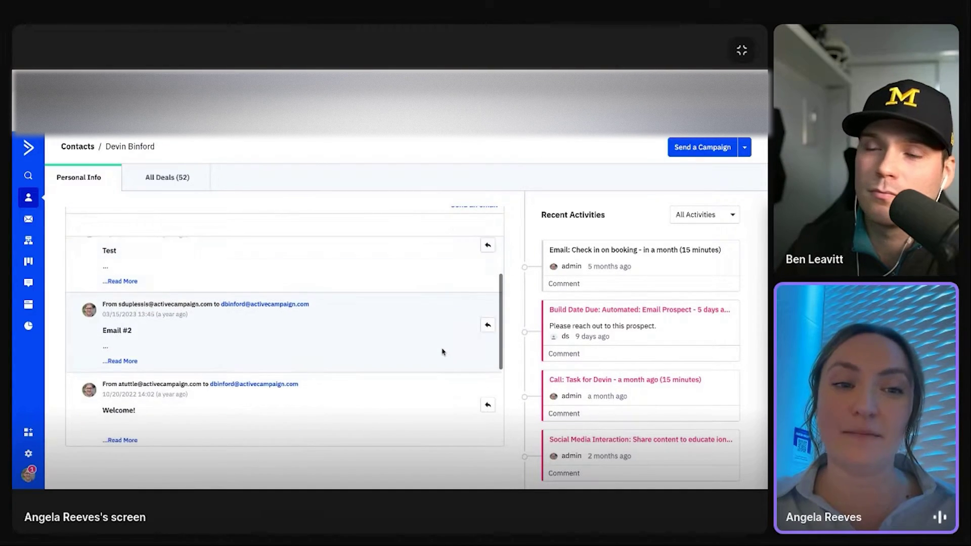
scroll(442, 351, down, 3)
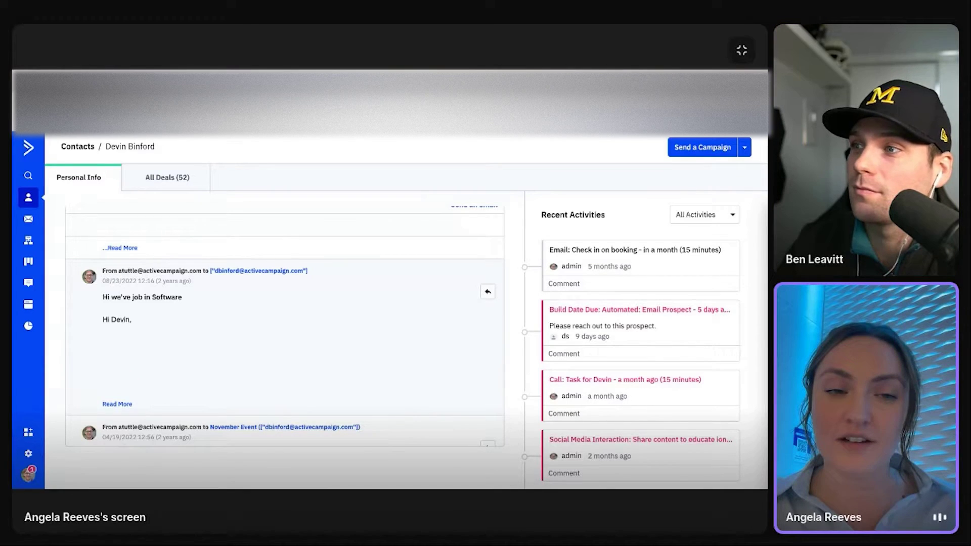
Select and deselect the contact's name, then scroll back to the About details and Tags.
triple_click(159, 152)
click(162, 148)
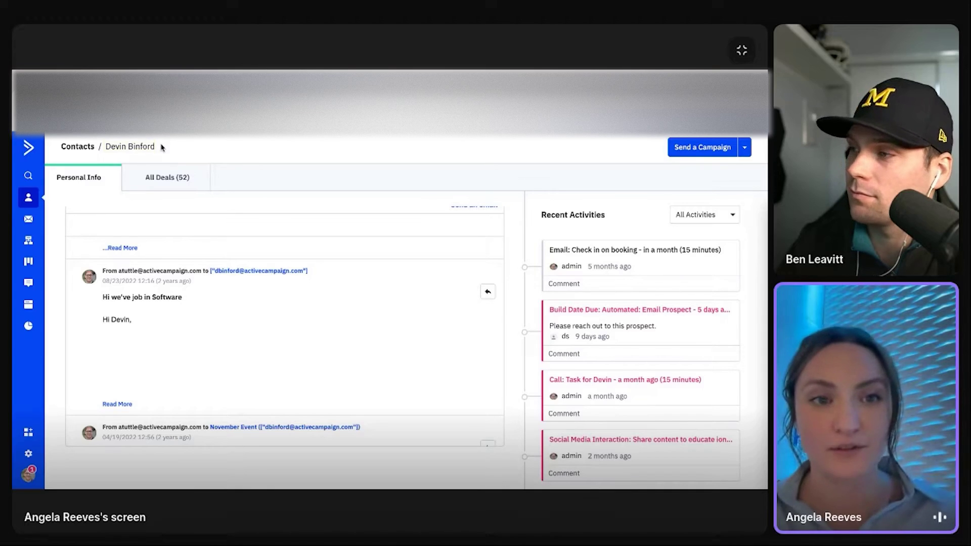
scroll(369, 314, down, 5)
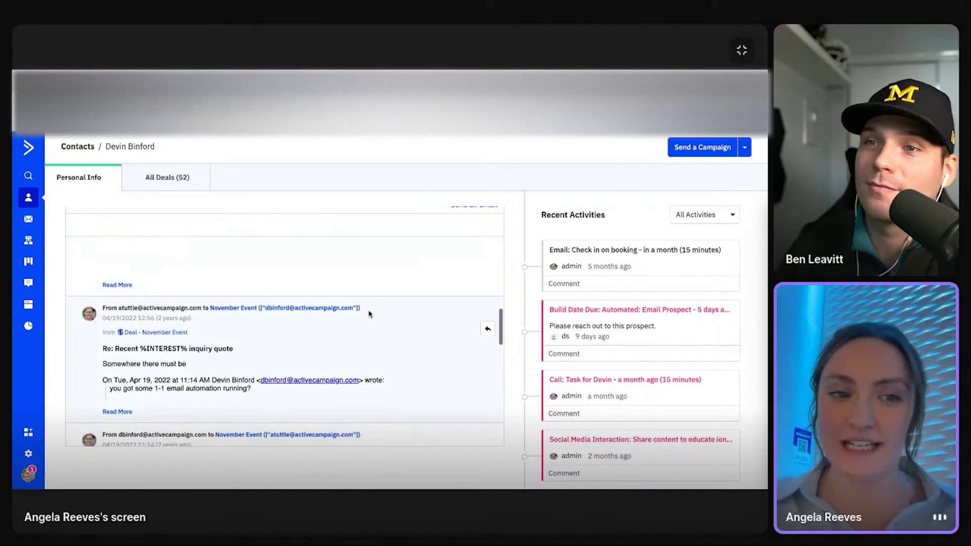
scroll(369, 314, down, 1)
scroll(369, 314, up, 4)
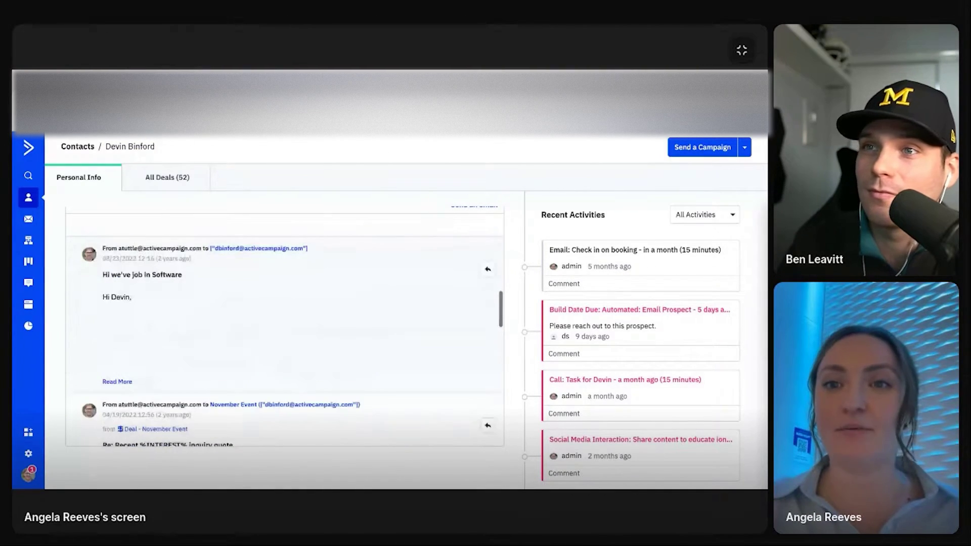
scroll(588, 335, down, 3)
scroll(588, 334, down, 2)
scroll(512, 270, up, 6)
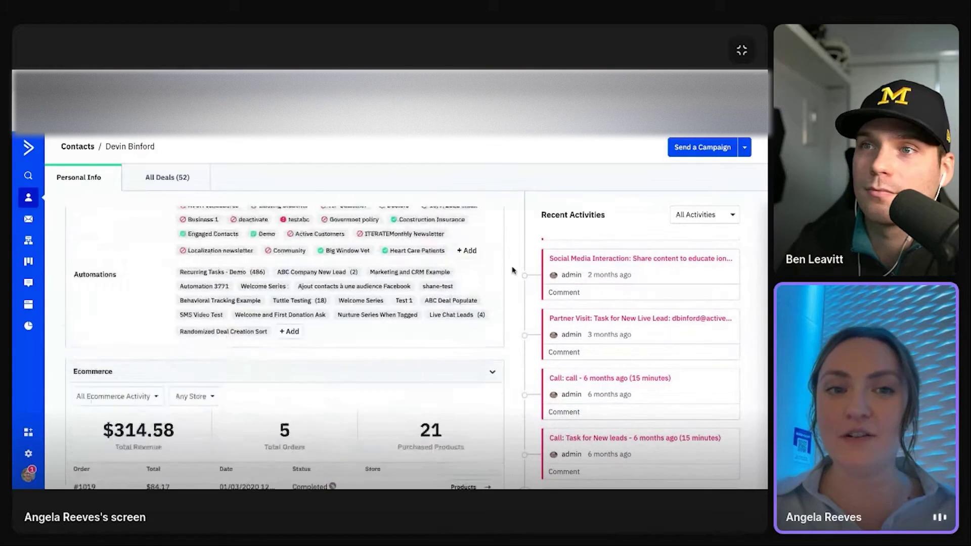
scroll(512, 271, up, 5)
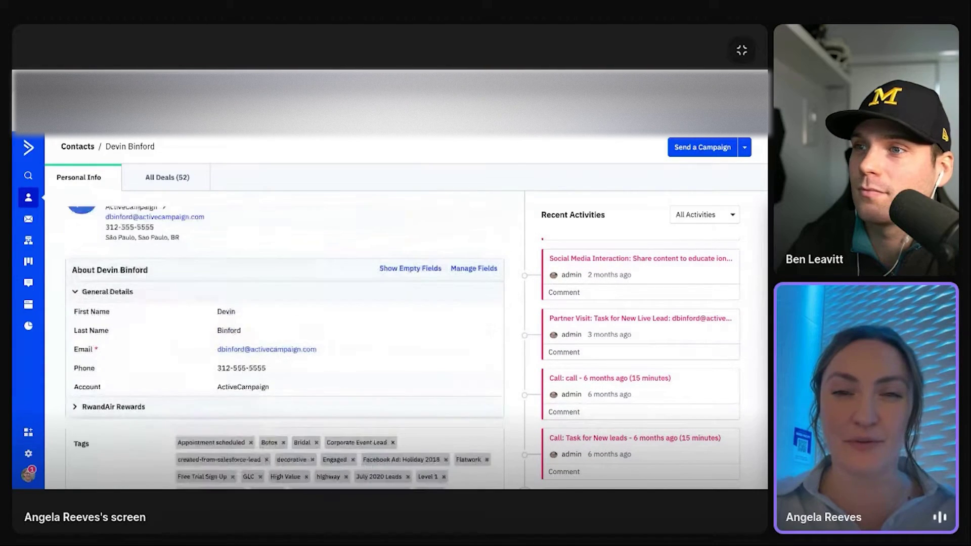
scroll(285, 348, down, 1)
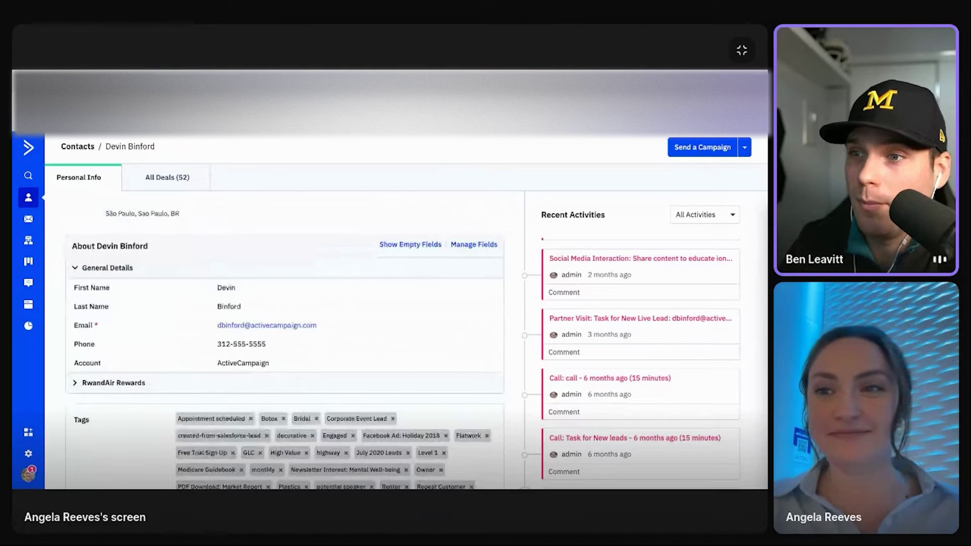
scroll(285, 348, down, 1)
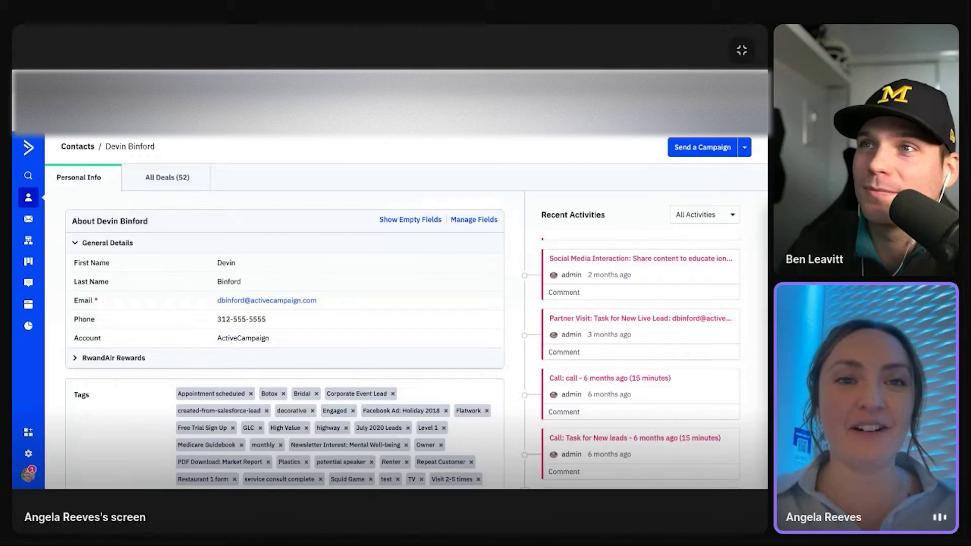
click(29, 219)
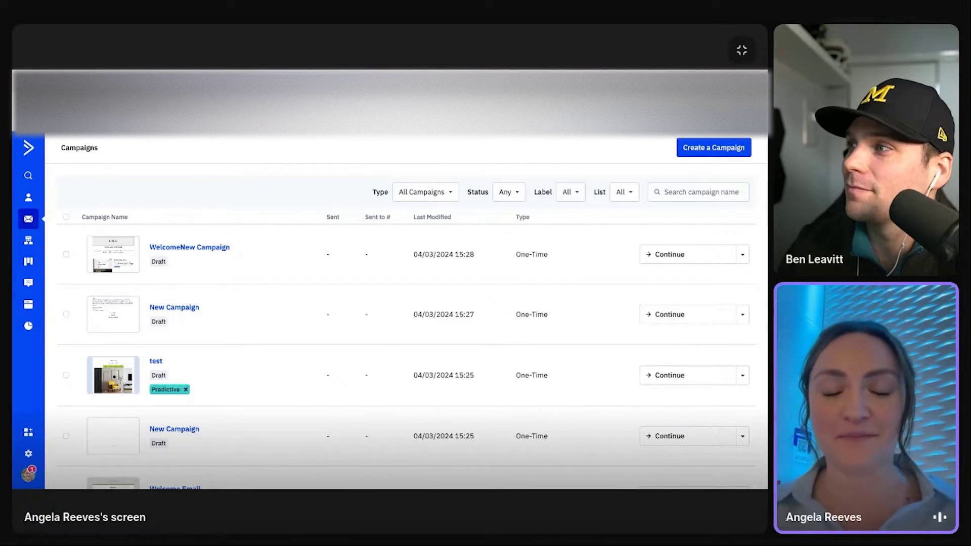
click(444, 193)
click(445, 192)
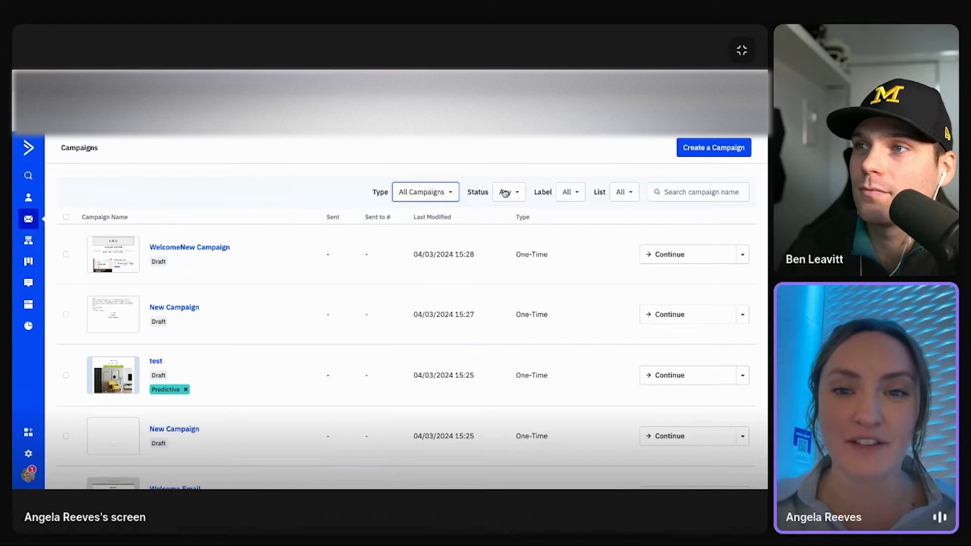
click(506, 193)
click(515, 196)
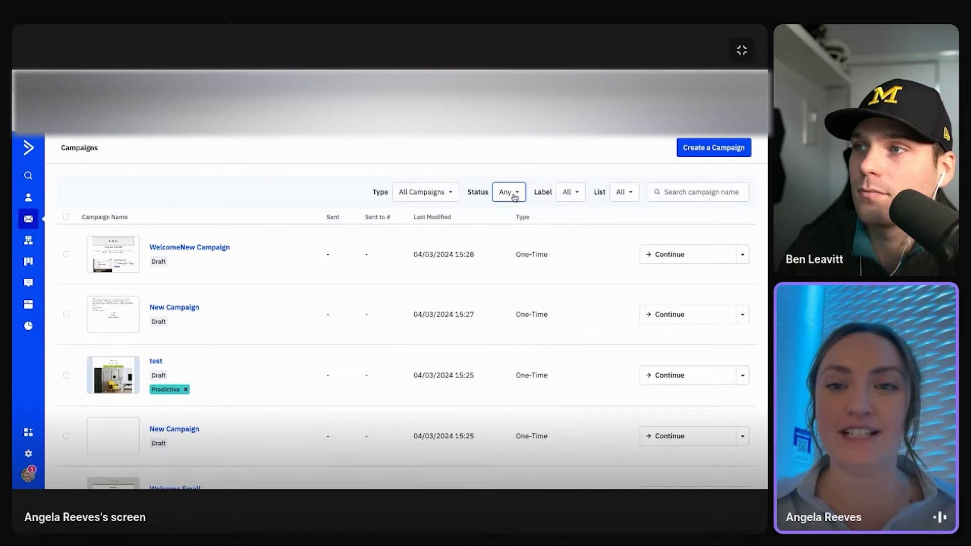
Create a new Standard campaign named 'Newsletter - April - 2024'.
click(691, 150)
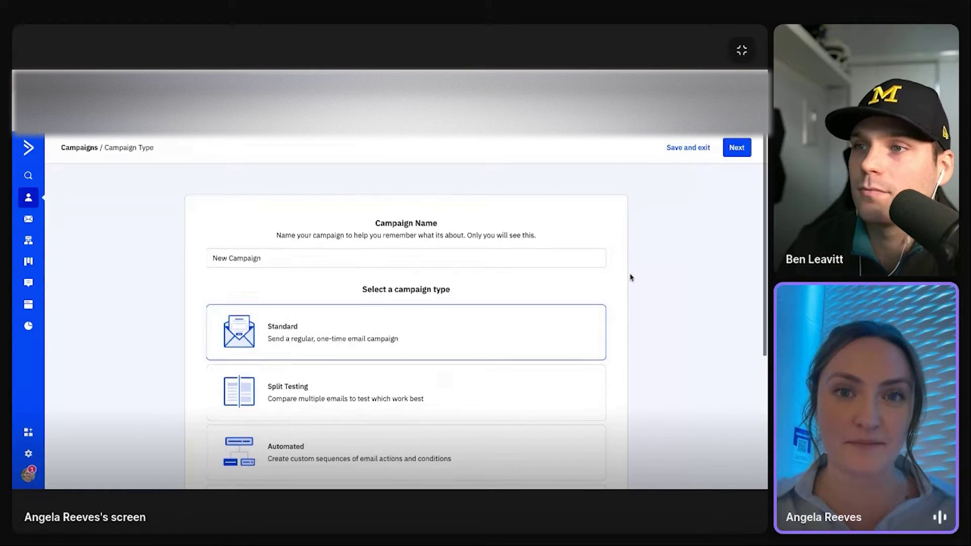
scroll(631, 277, down, 1)
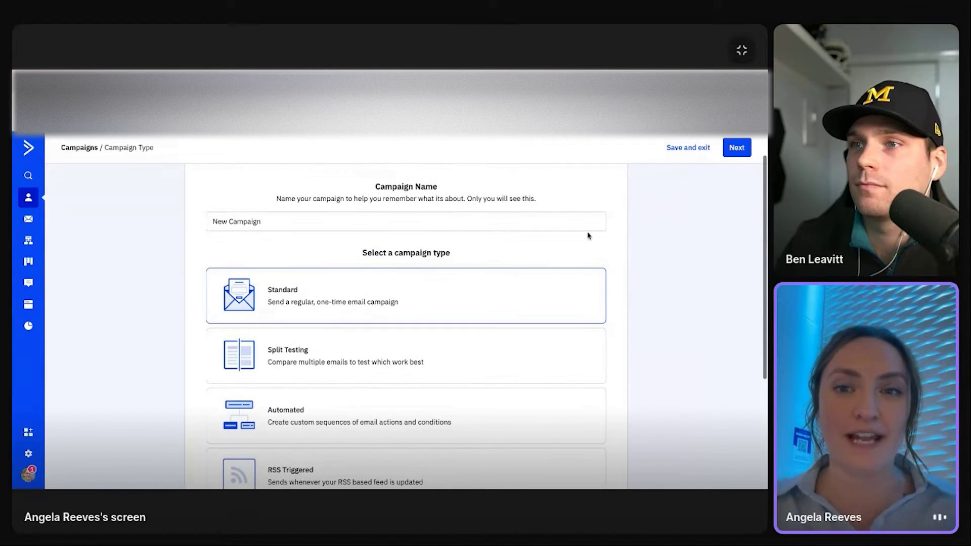
triple_click(576, 221)
text(Newsletter - April - 2024)
click(663, 281)
scroll(664, 282, down, 1)
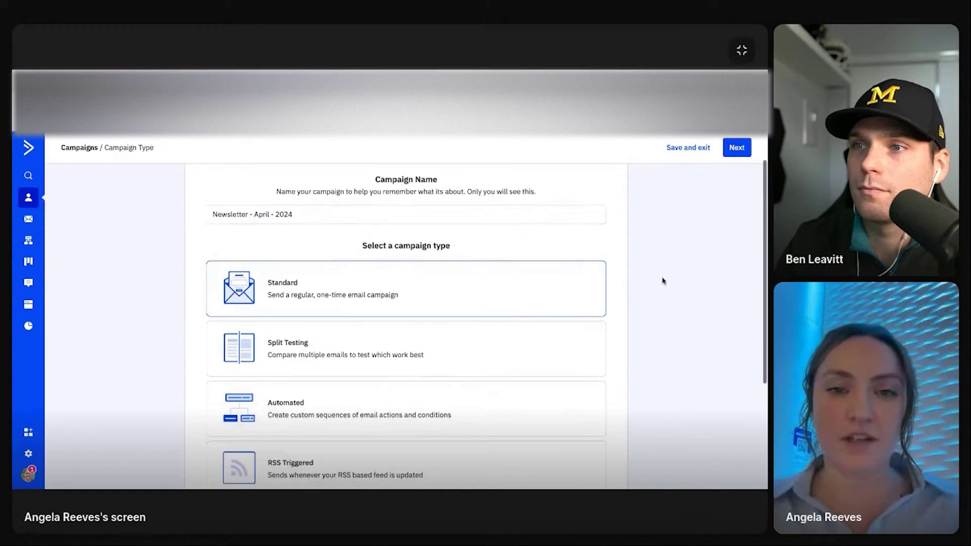
scroll(664, 281, down, 3)
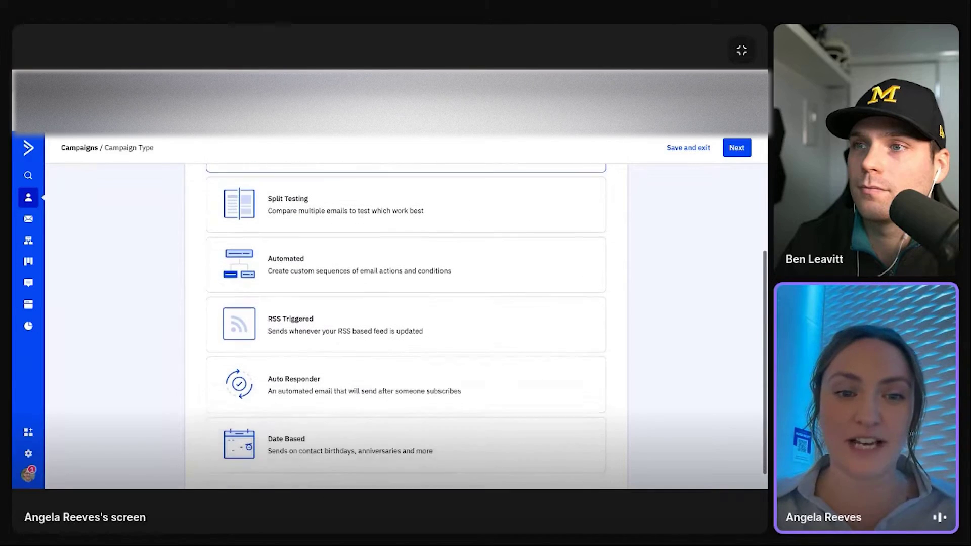
scroll(598, 264, down, 1)
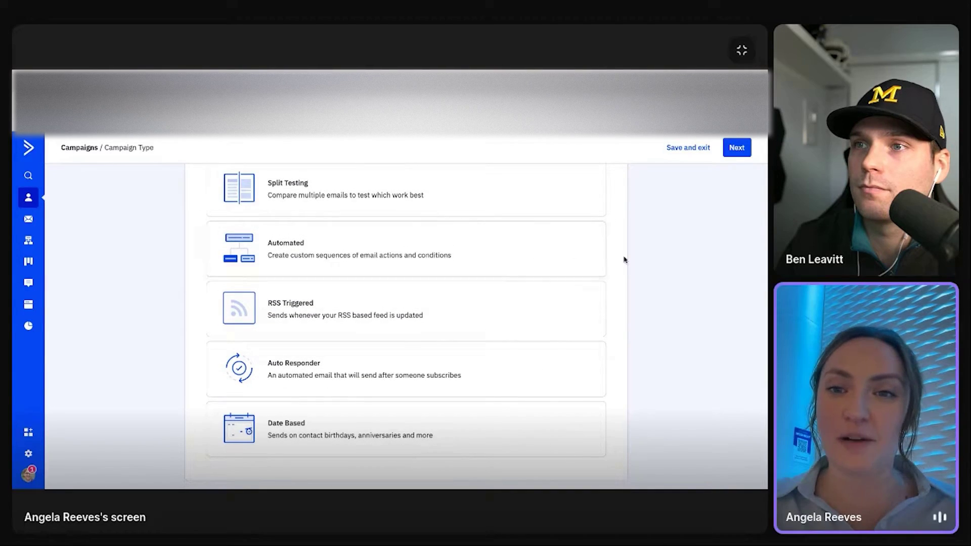
scroll(640, 251, up, 3)
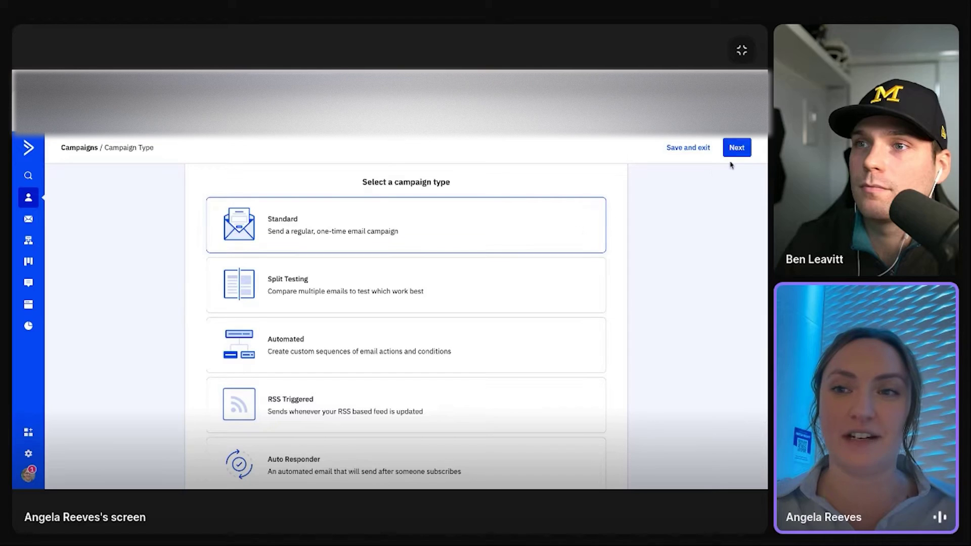
Set the subject line to 'Hey, %FIRSTNAME%! Check this out!' using the First Name field.
click(737, 148)
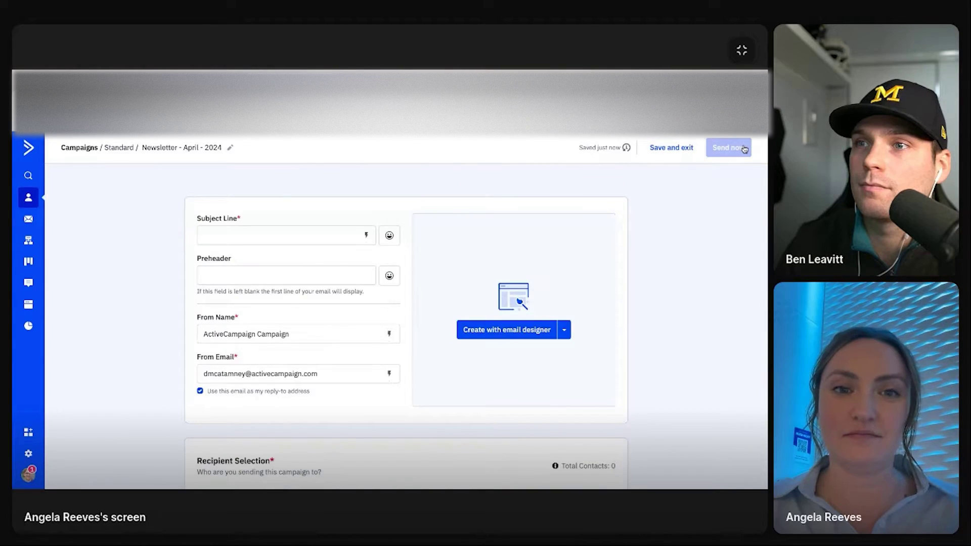
scroll(670, 265, down, 1)
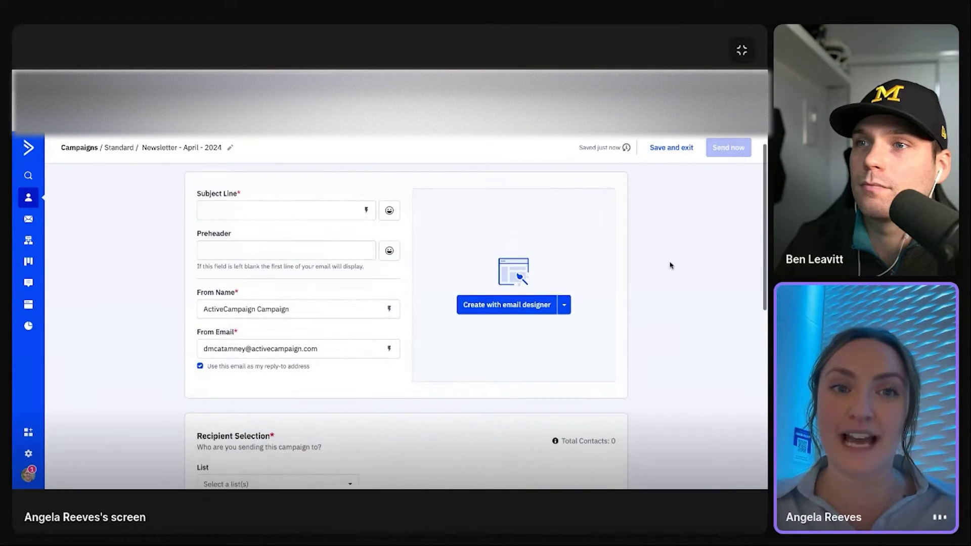
click(261, 210)
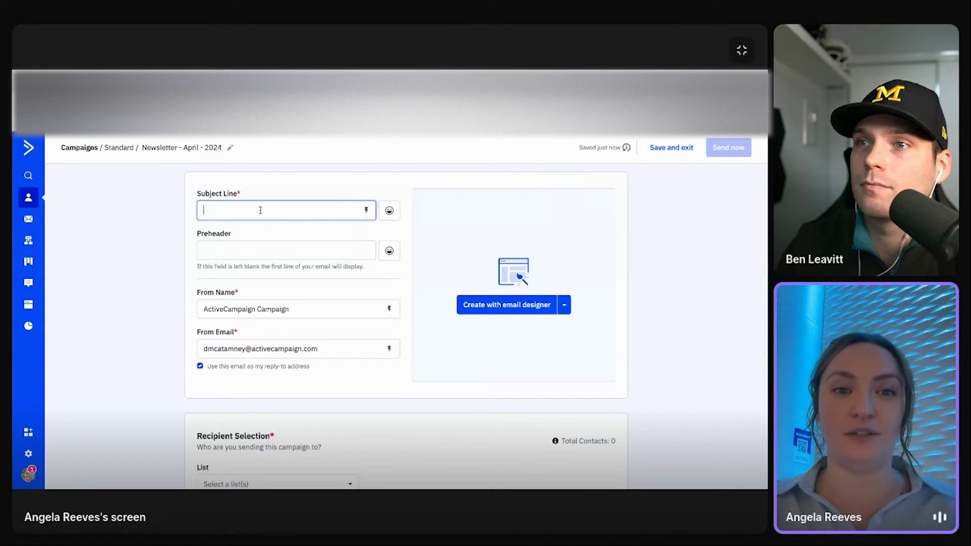
text(Hey,)
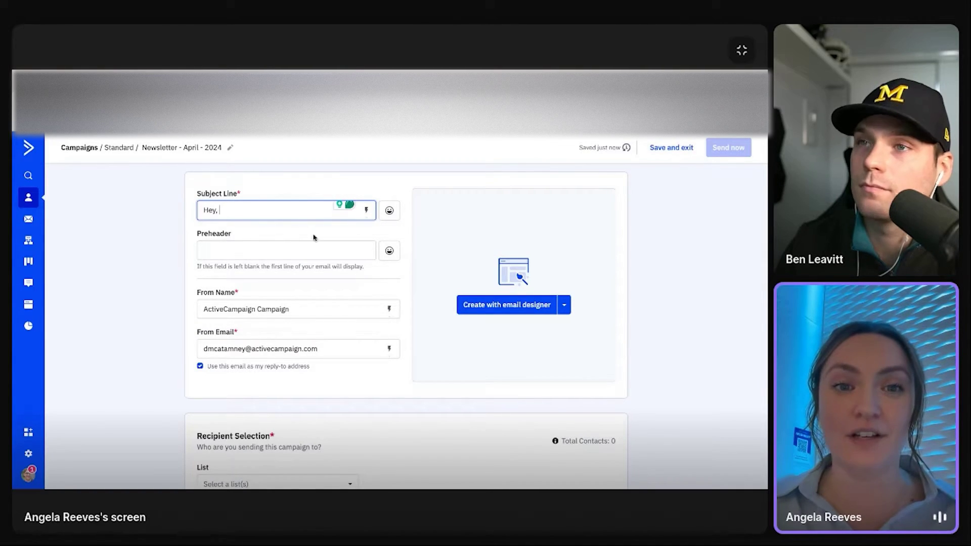
click(366, 210)
click(419, 246)
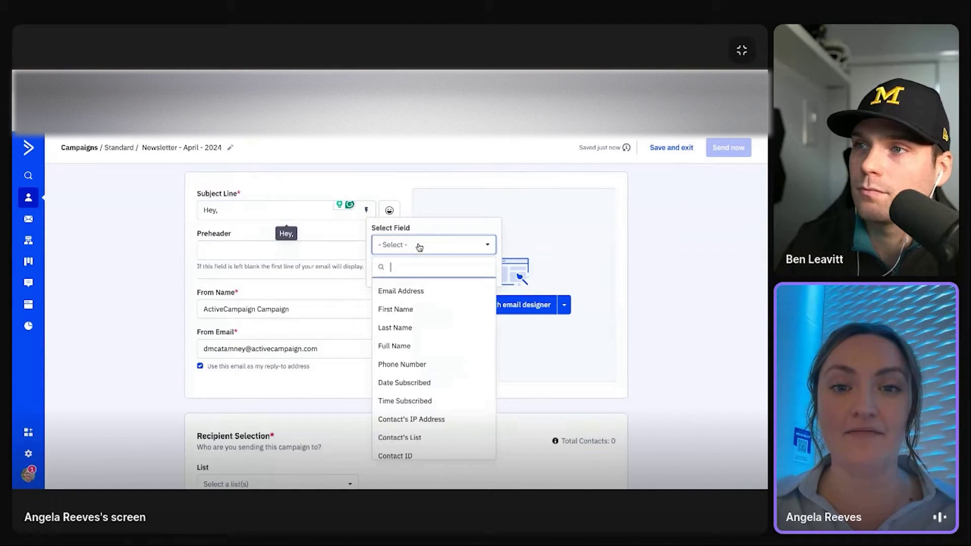
click(425, 309)
click(469, 275)
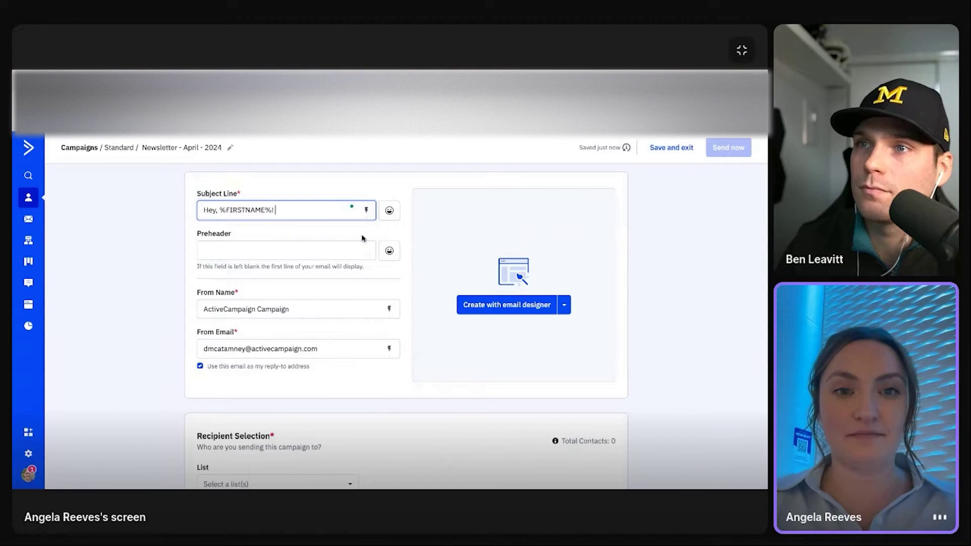
text(! Check this out!)
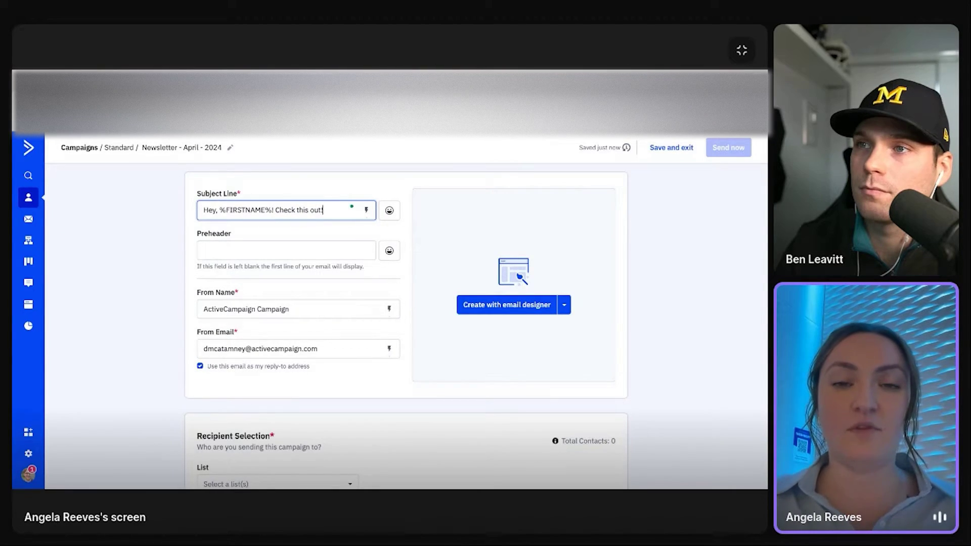
Leave the preheader text empty and scroll down the campaign settings.
click(348, 250)
click(678, 256)
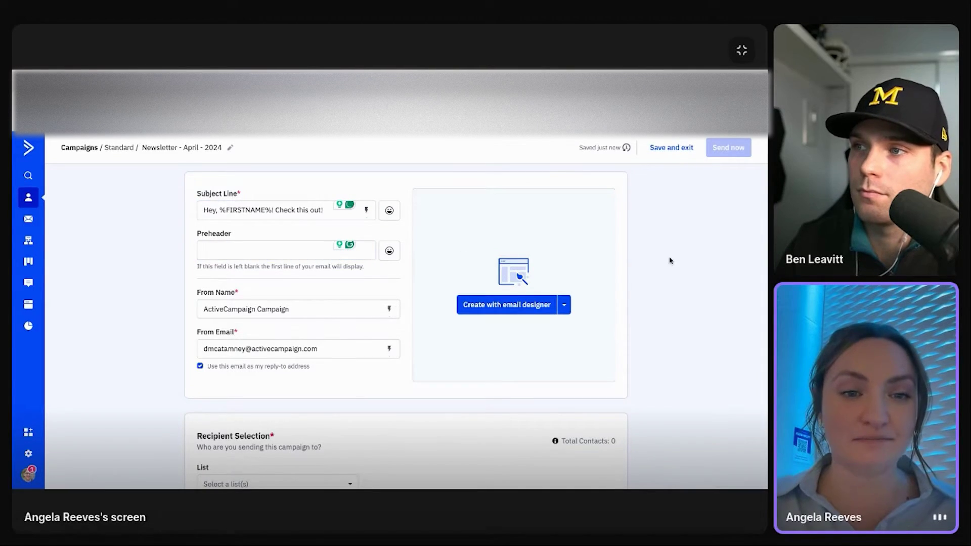
scroll(405, 345, down, 1)
scroll(405, 345, down, 2)
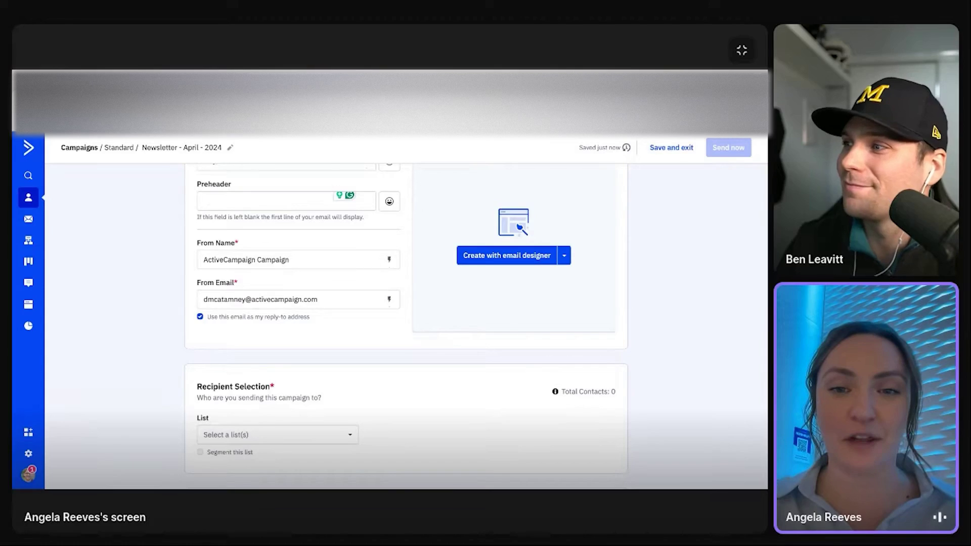
Choose the Active Customers list as recipients, giving 3 total contacts.
scroll(406, 324, down, 3)
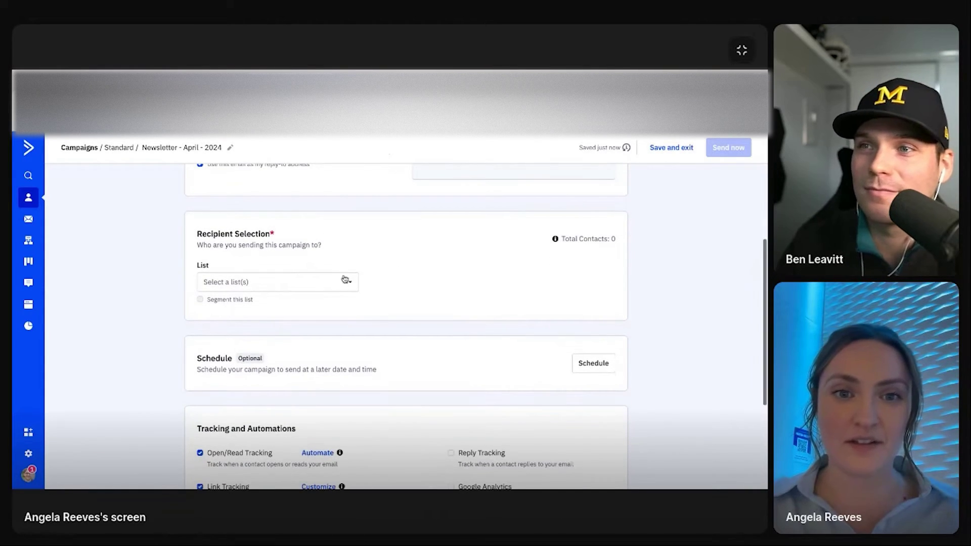
click(344, 282)
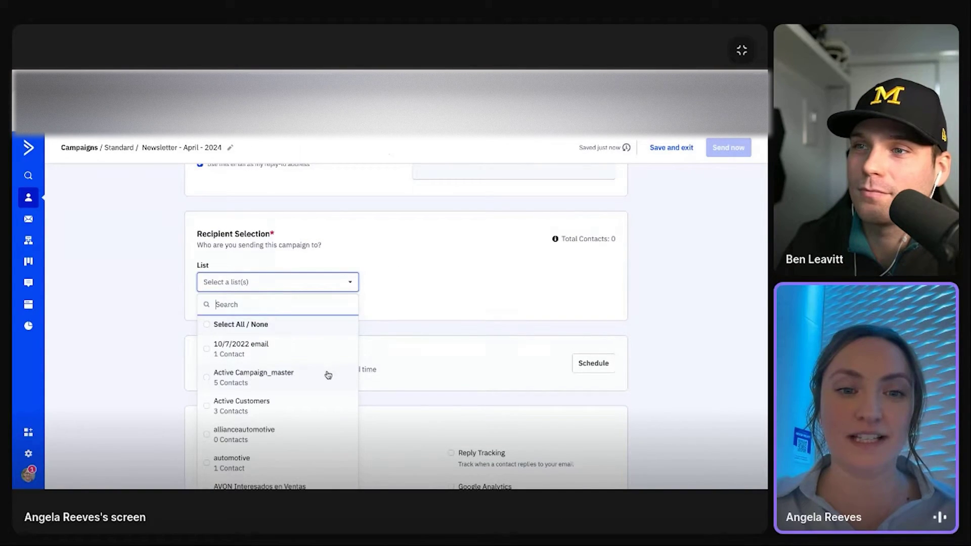
click(324, 404)
click(397, 311)
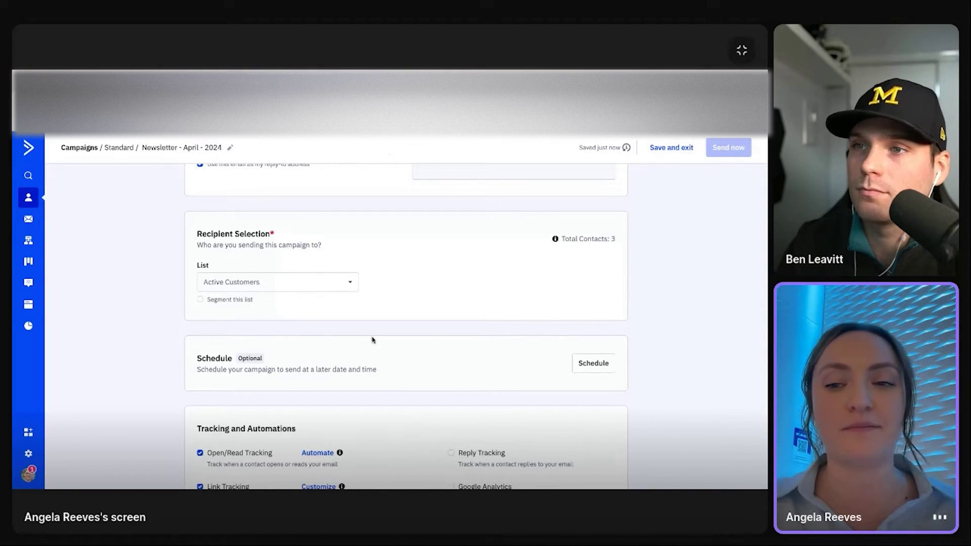
scroll(637, 364, down, 3)
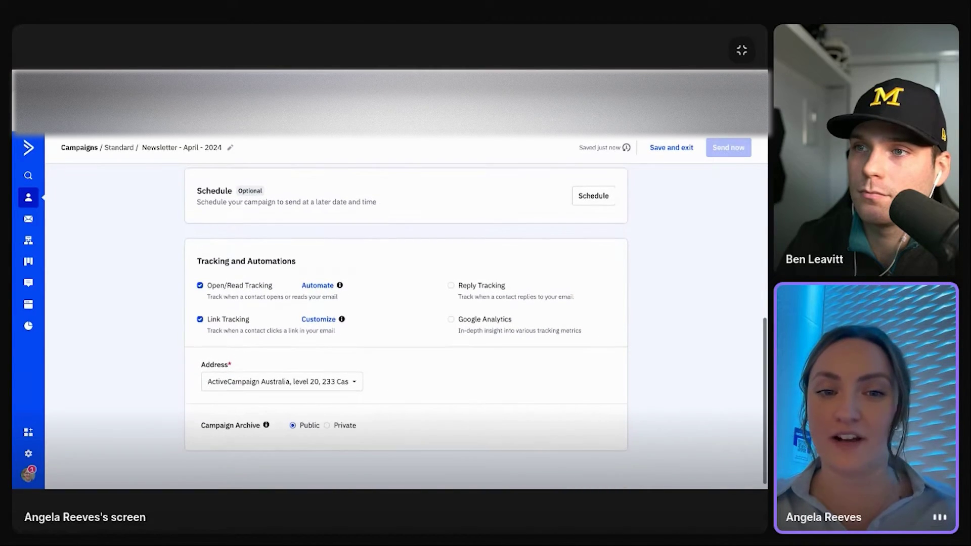
scroll(476, 323, up, 6)
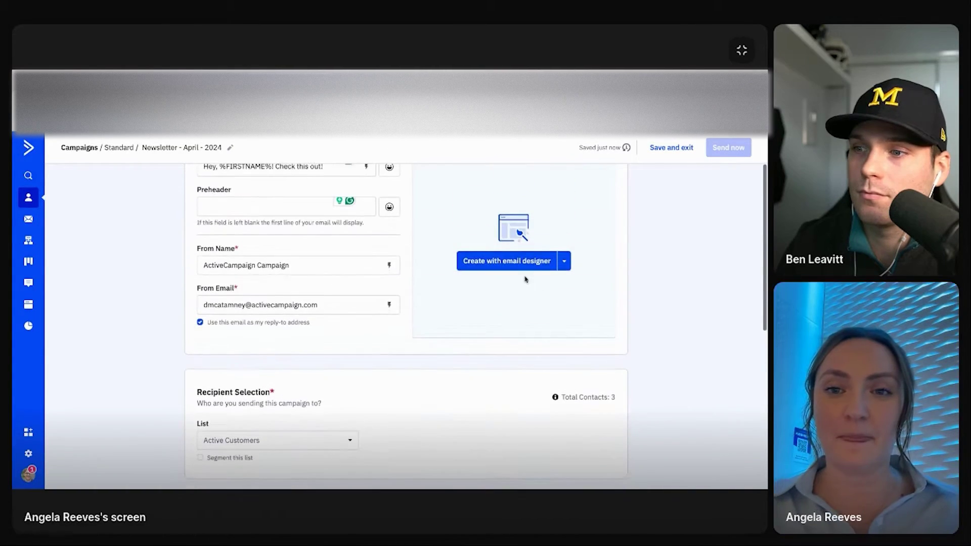
click(513, 262)
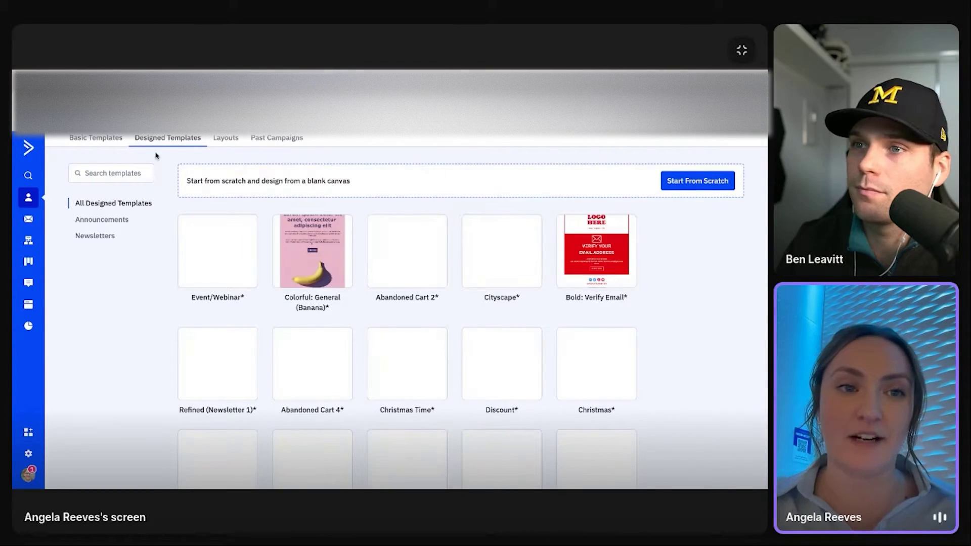
click(109, 138)
scroll(692, 292, up, 1)
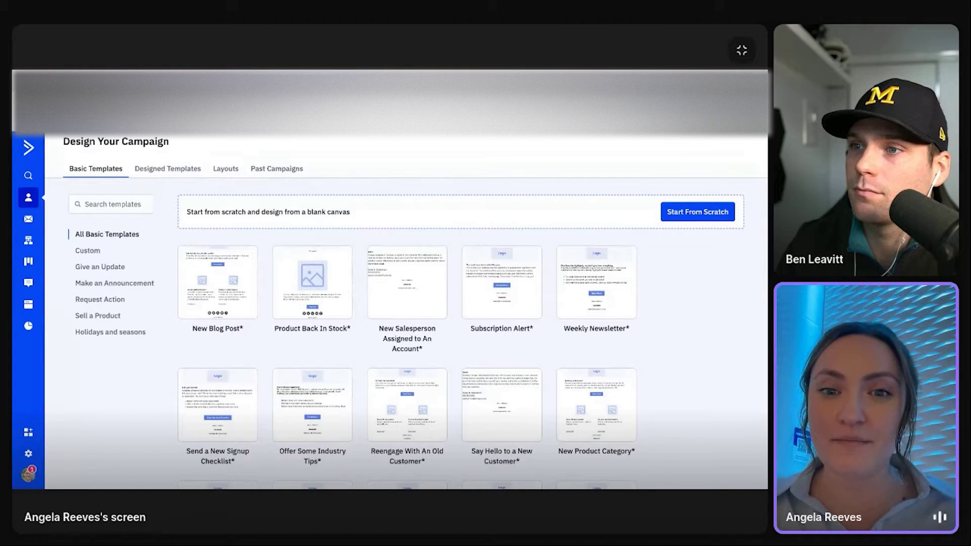
scroll(406, 311, down, 1)
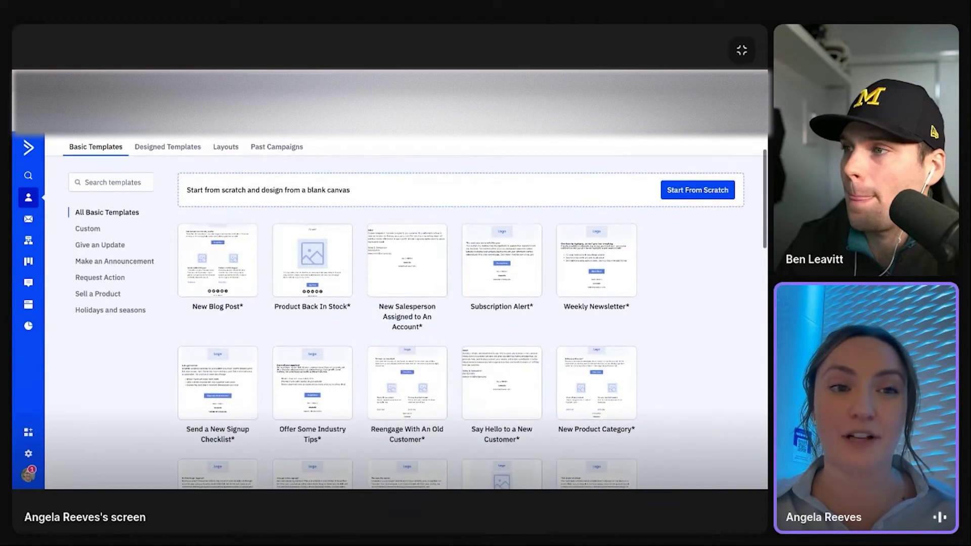
scroll(405, 311, up, 1)
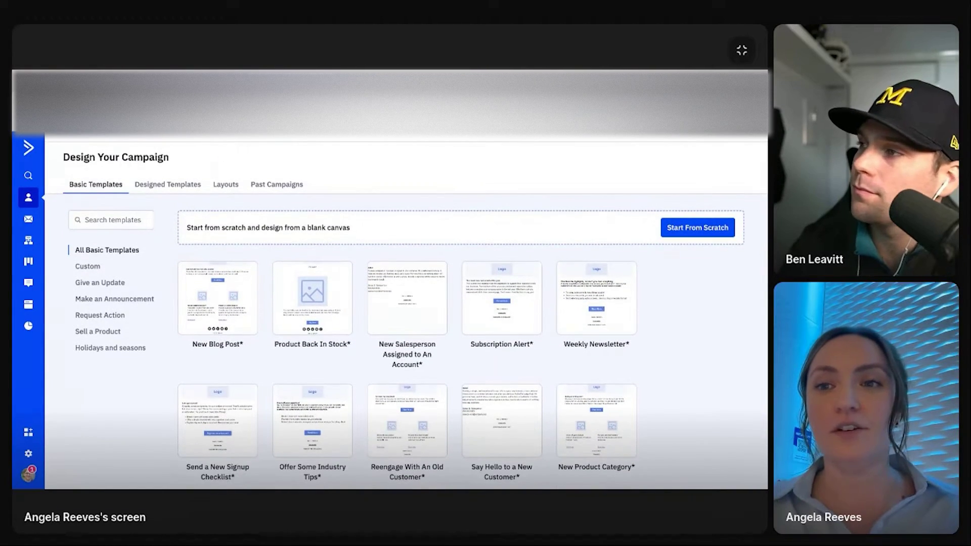
mouse_move(607, 278)
click(160, 187)
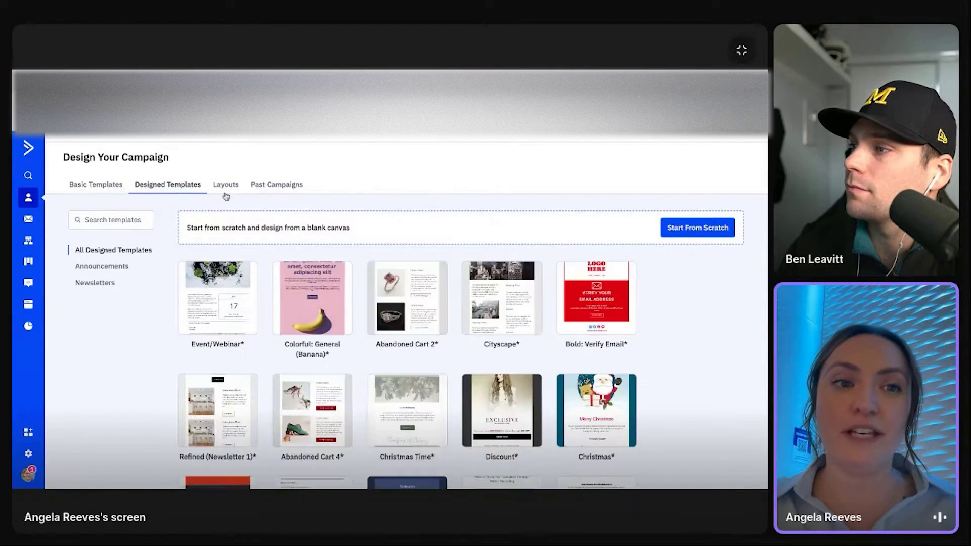
scroll(701, 334, down, 5)
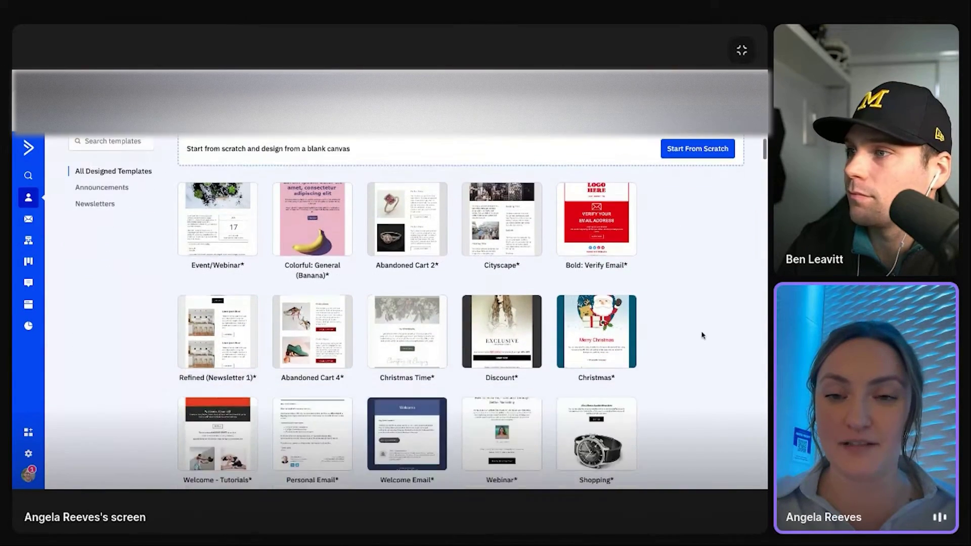
scroll(702, 335, down, 15)
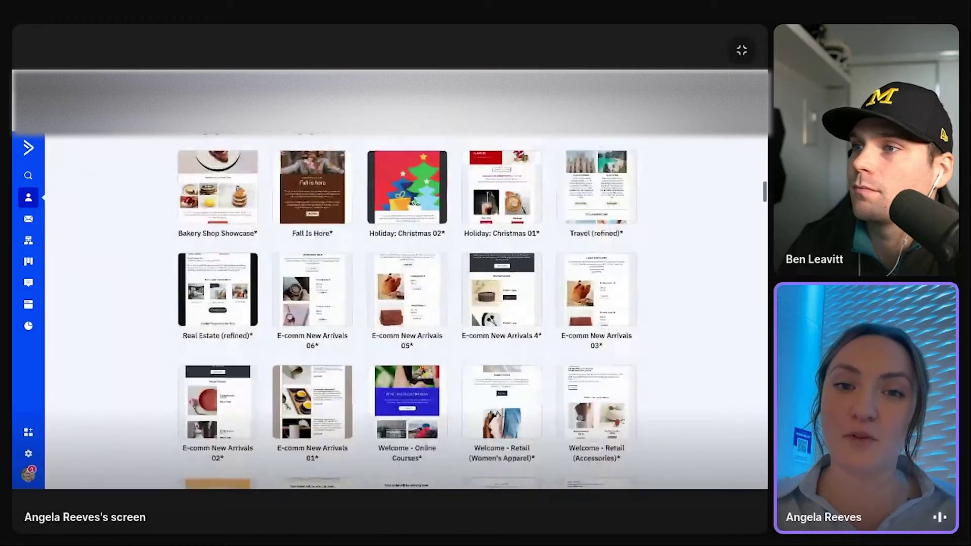
scroll(407, 311, down, 2)
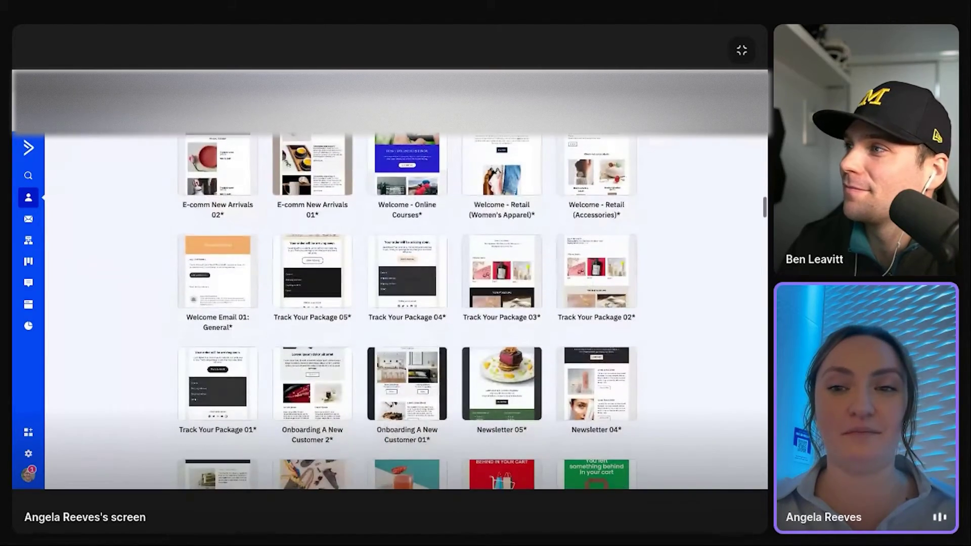
scroll(407, 311, down, 2)
scroll(407, 311, down, 8)
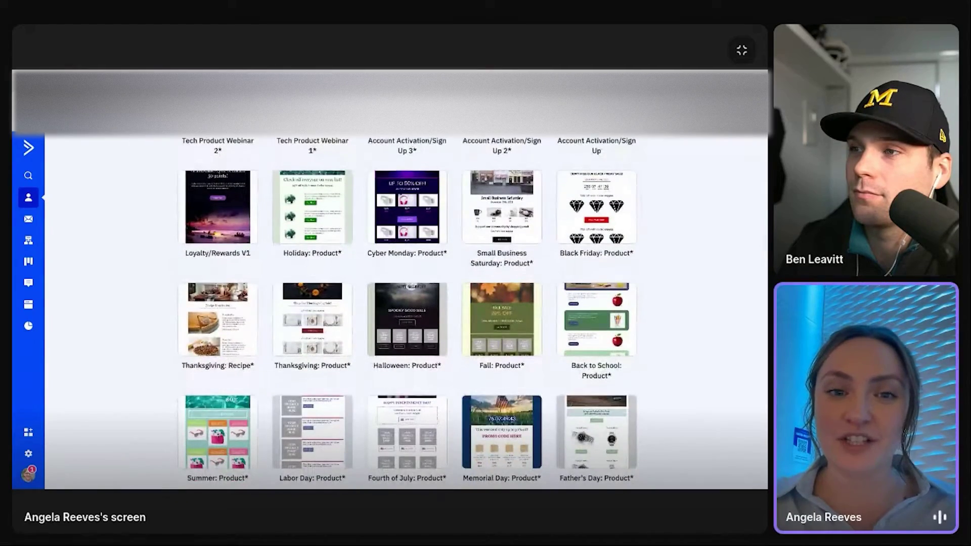
scroll(407, 311, down, 10)
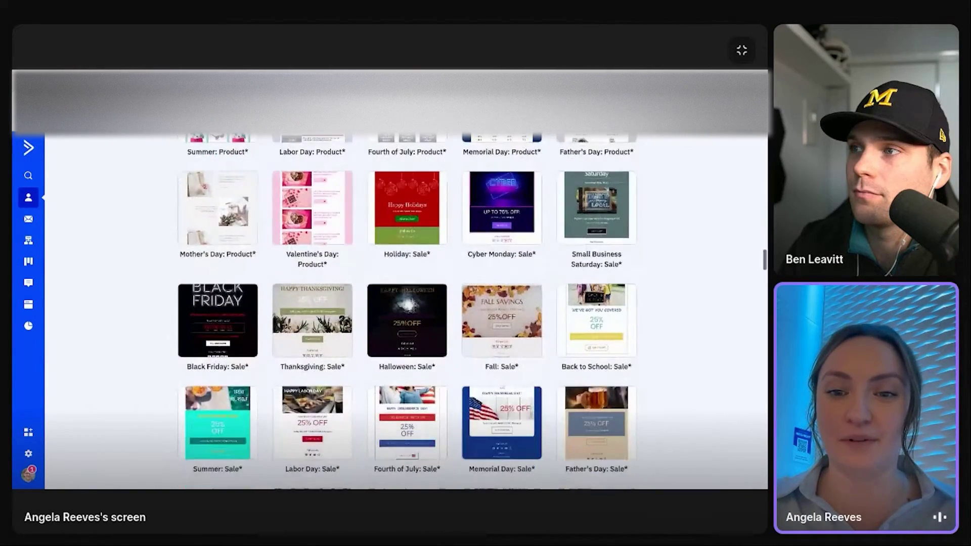
scroll(407, 311, down, 11)
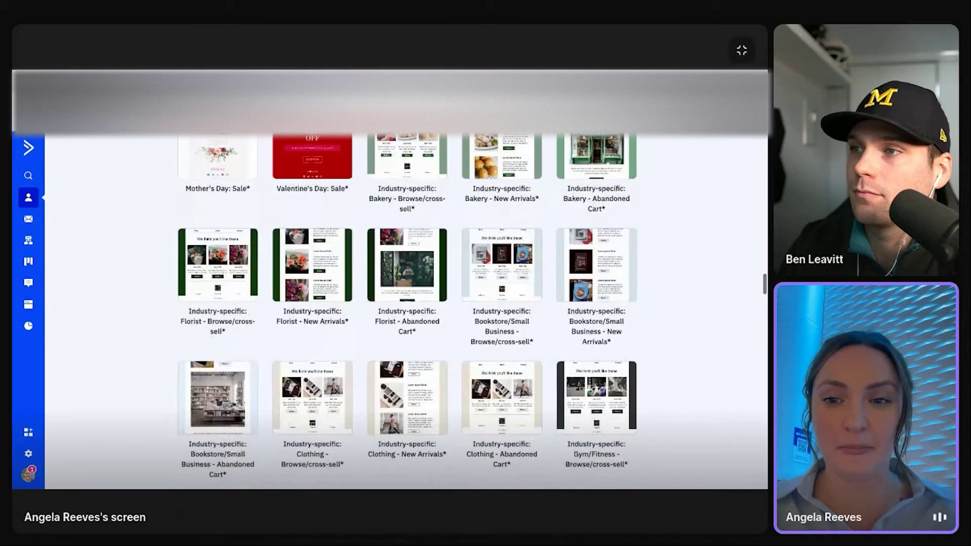
scroll(407, 311, down, 11)
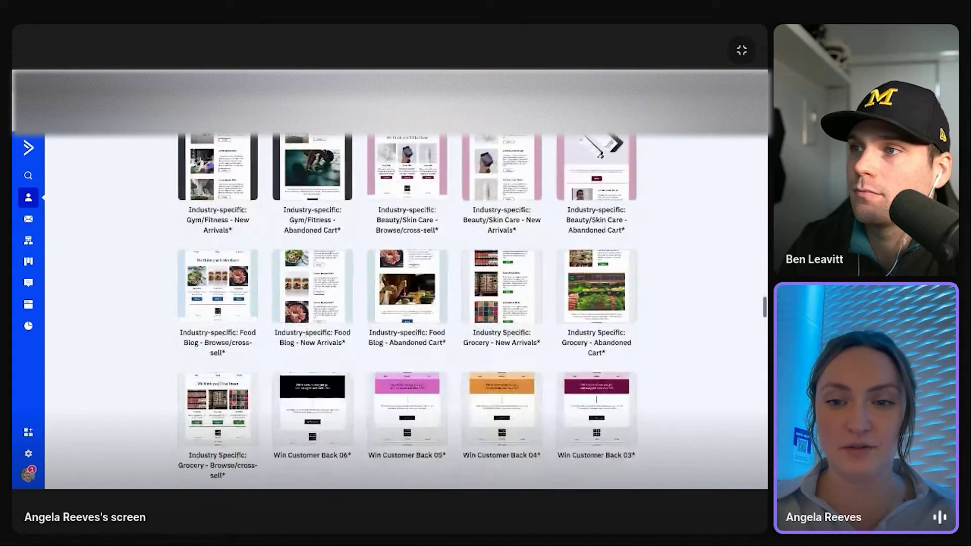
scroll(407, 311, down, 2)
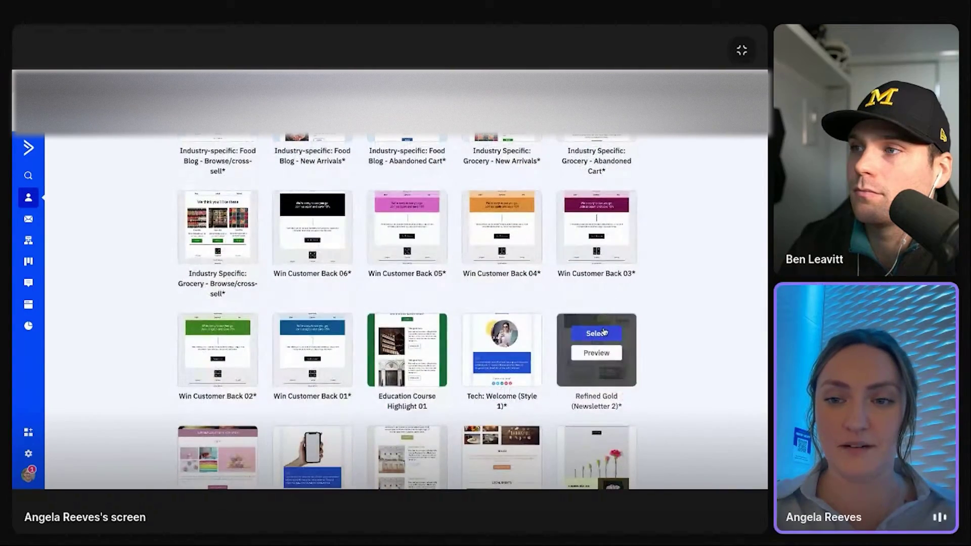
Start from the Refined Gold template and add a three-column row below the chair image.
click(604, 334)
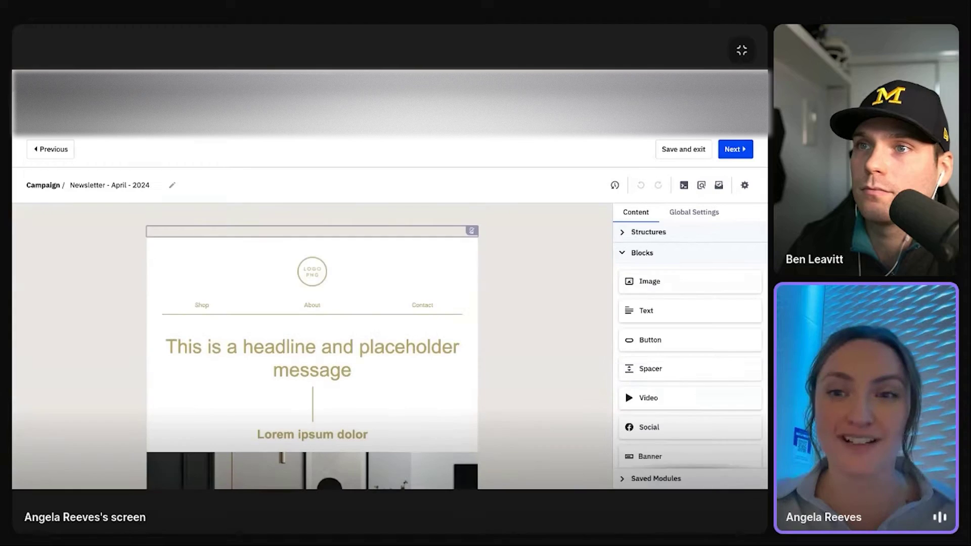
scroll(581, 367, down, 5)
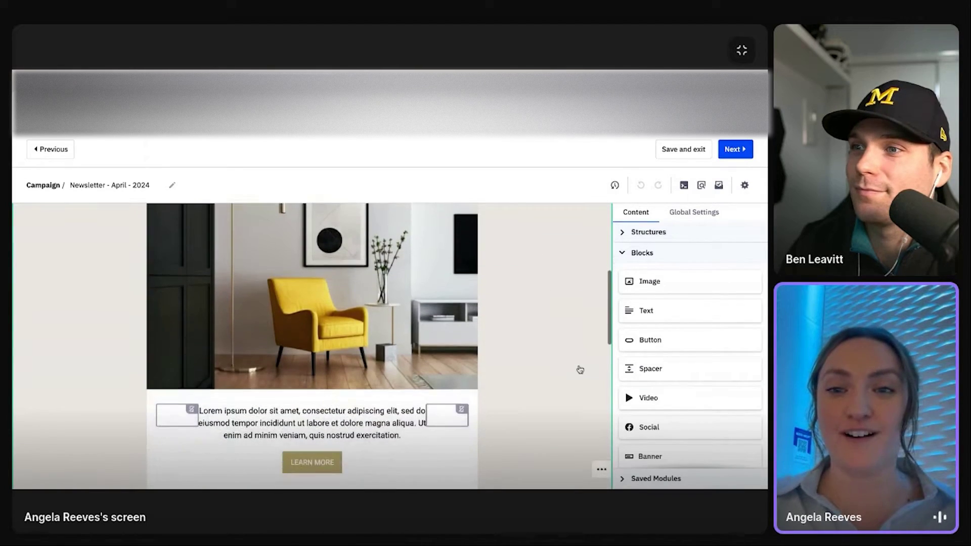
click(658, 233)
drag(676, 320, 354, 380)
scroll(445, 385, down, 1)
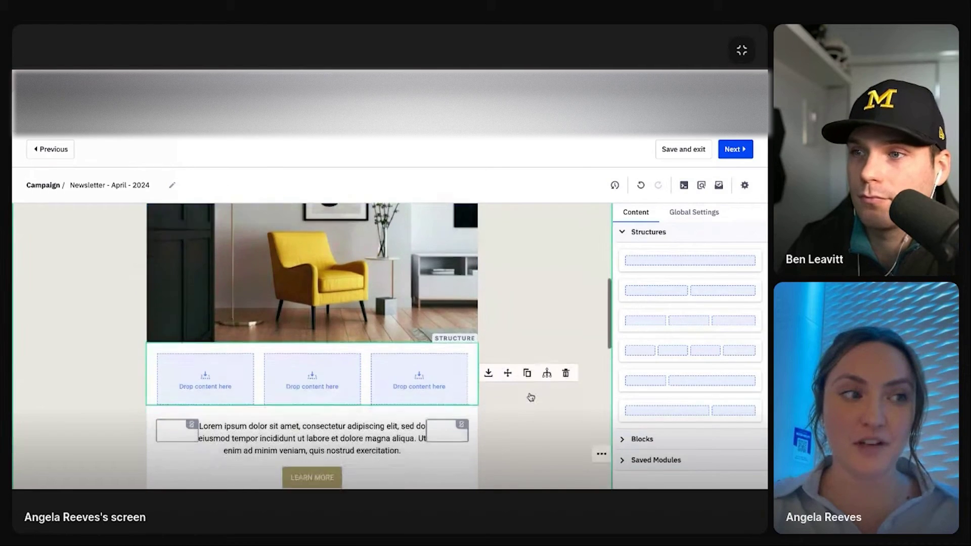
click(656, 232)
Place an Image block in the third column and a Button block in the middle column.
click(654, 254)
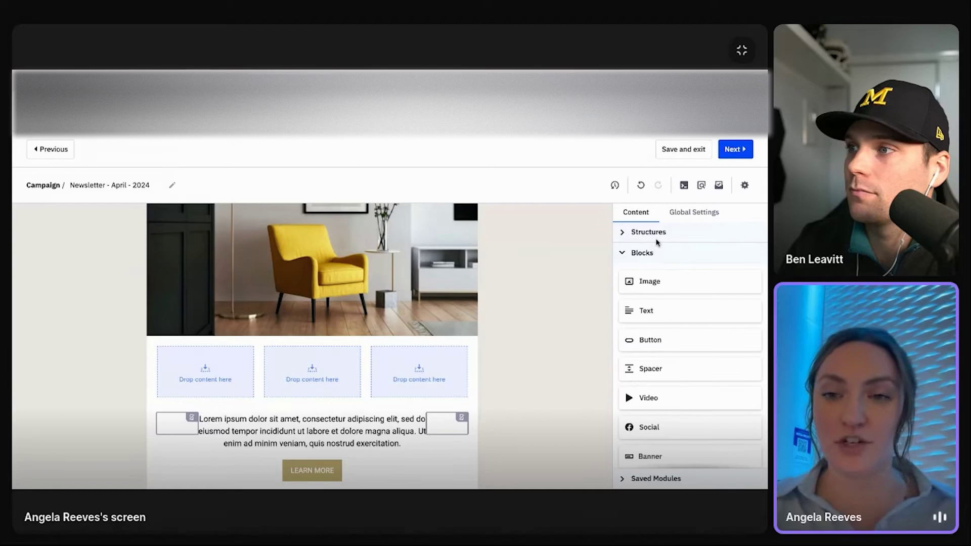
drag(659, 280, 419, 372)
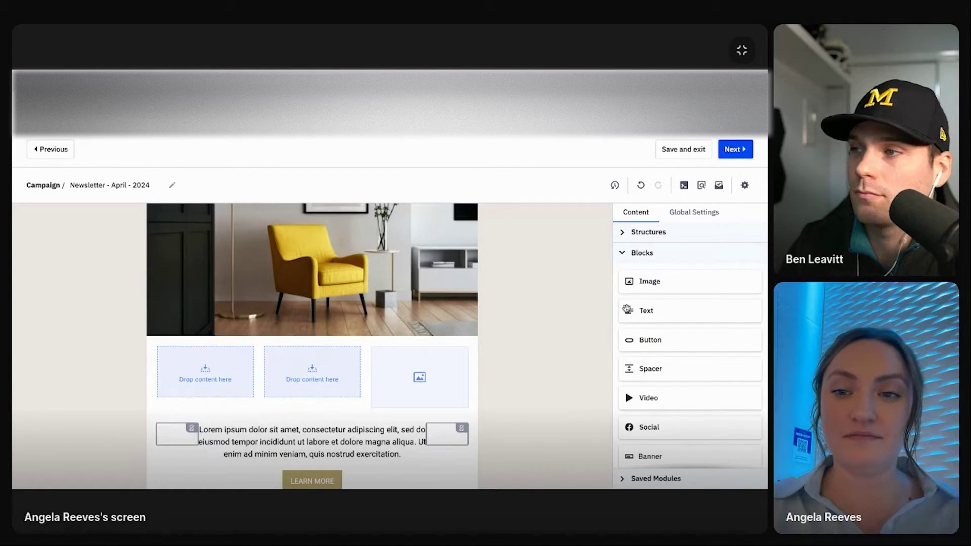
drag(655, 330, 306, 349)
drag(653, 346, 309, 356)
scroll(694, 368, down, 5)
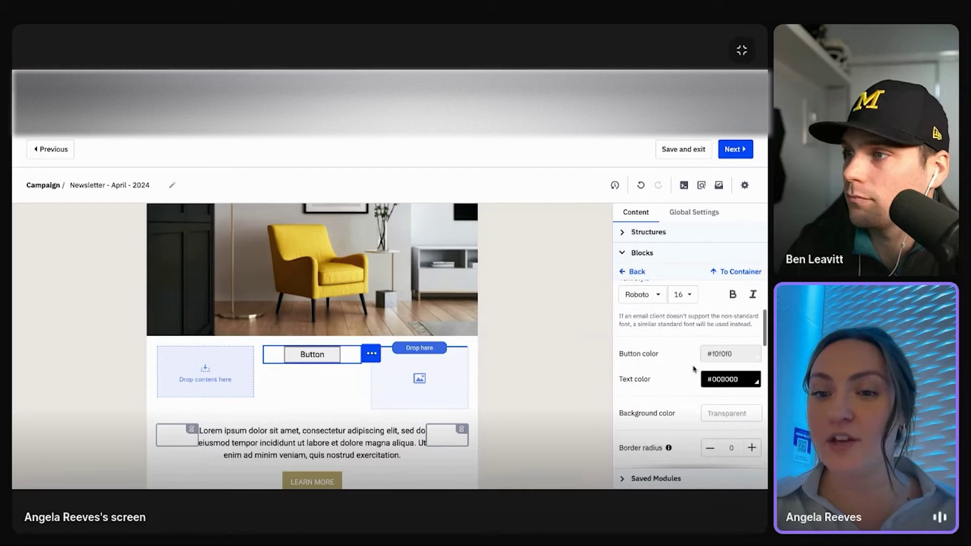
scroll(694, 369, up, 3)
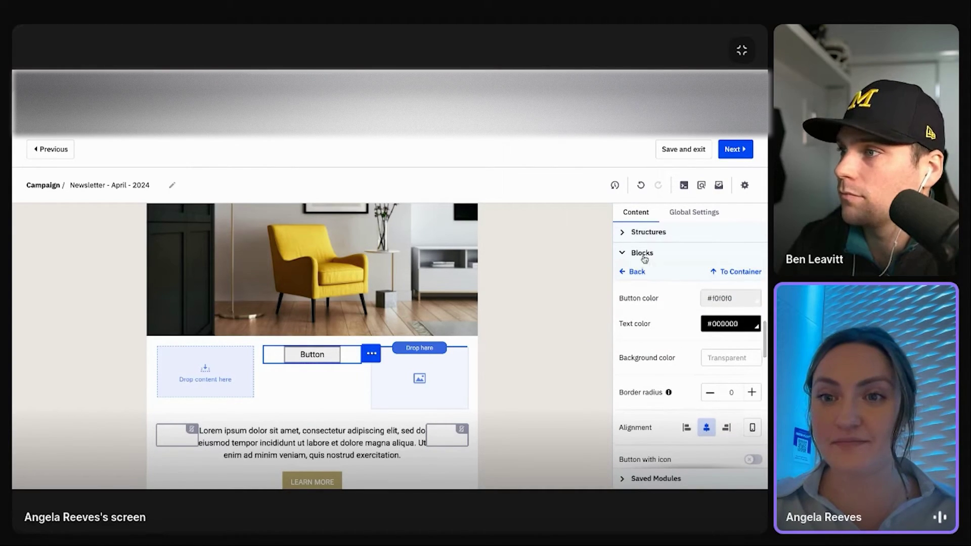
click(636, 272)
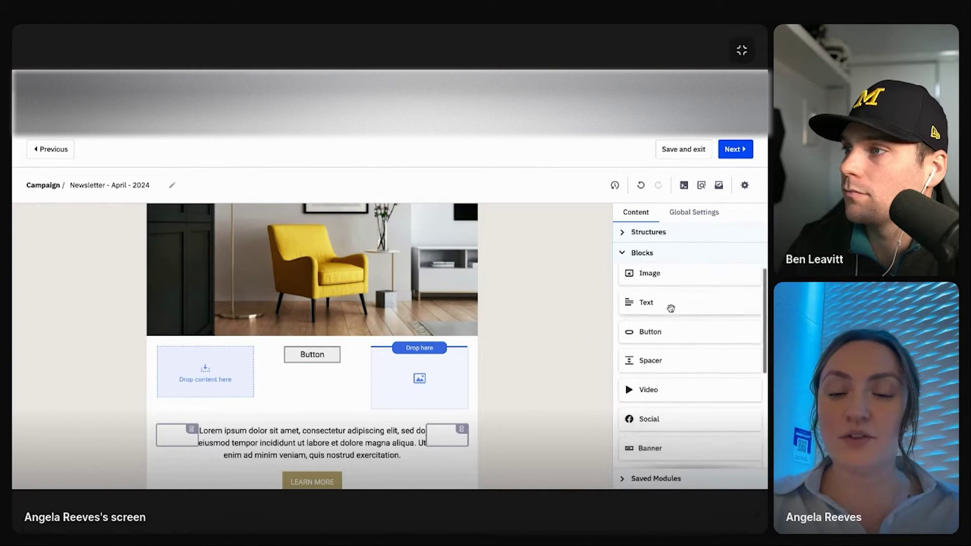
scroll(670, 308, down, 3)
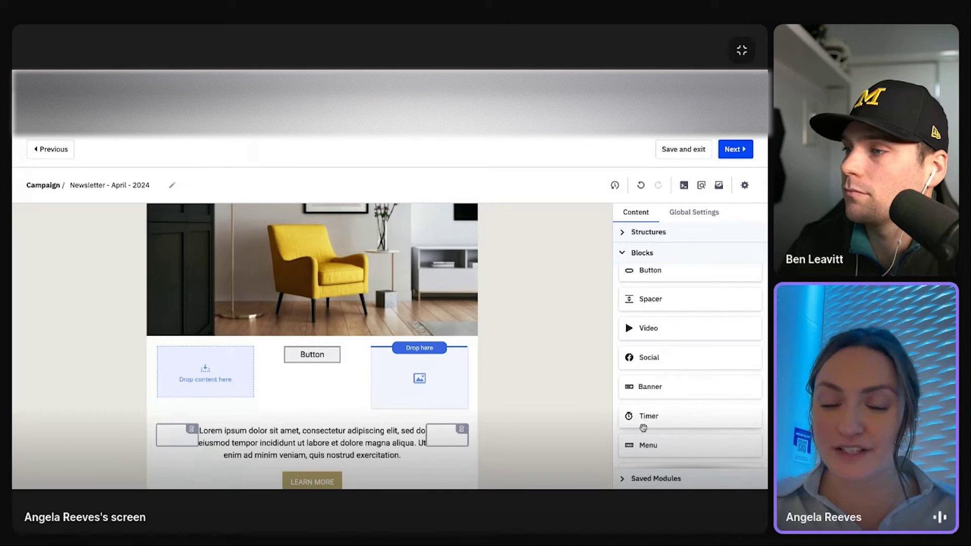
scroll(644, 427, down, 3)
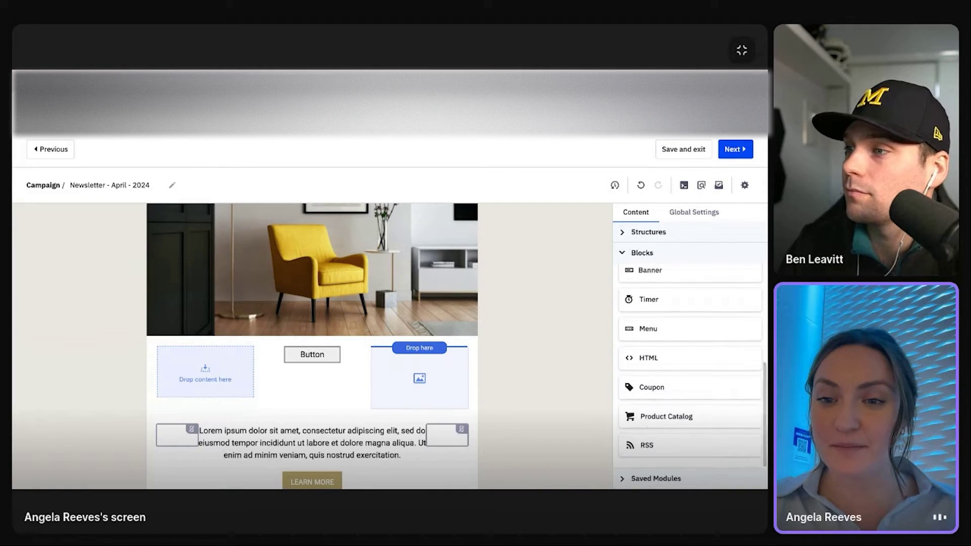
scroll(669, 356, up, 5)
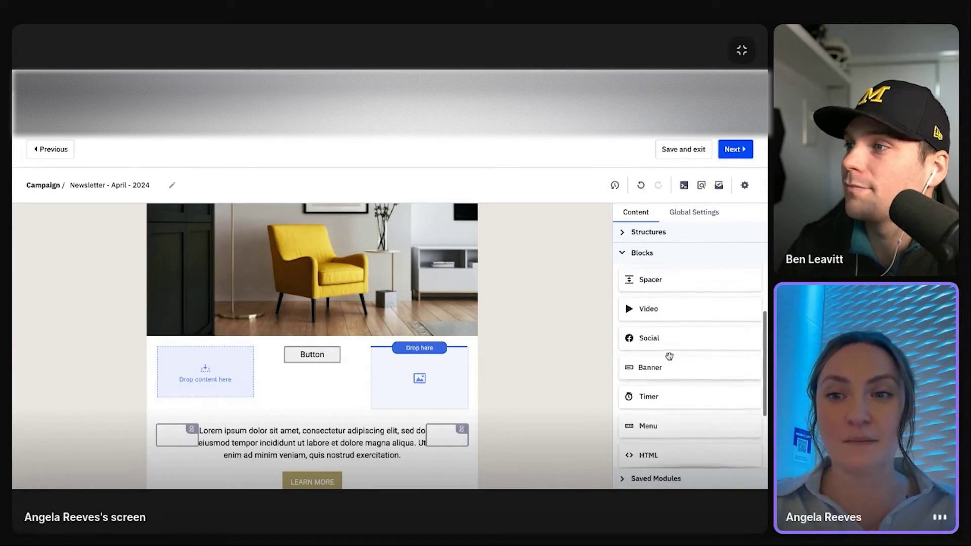
Add a Text block to the left column and generate AI copy for 'Why should someone watch a demo'.
drag(671, 310, 196, 354)
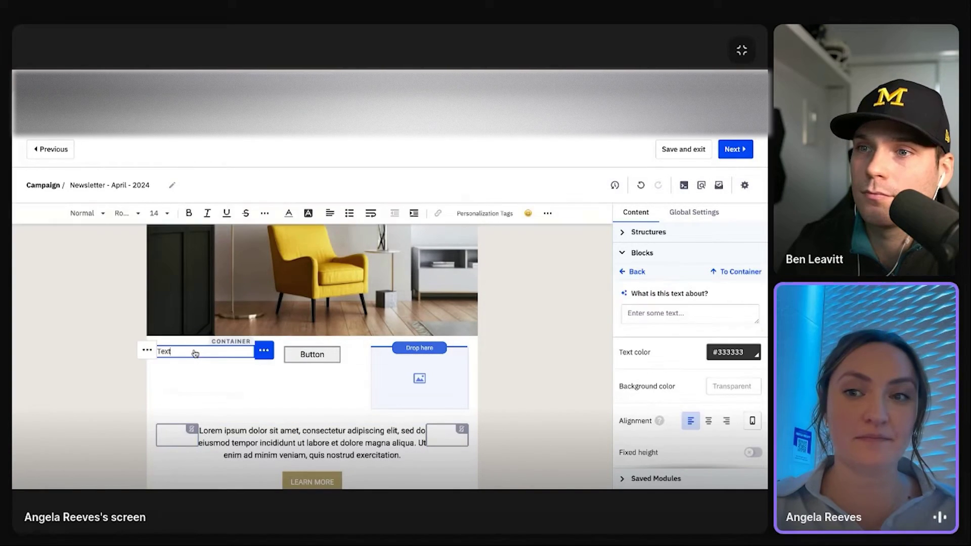
click(667, 311)
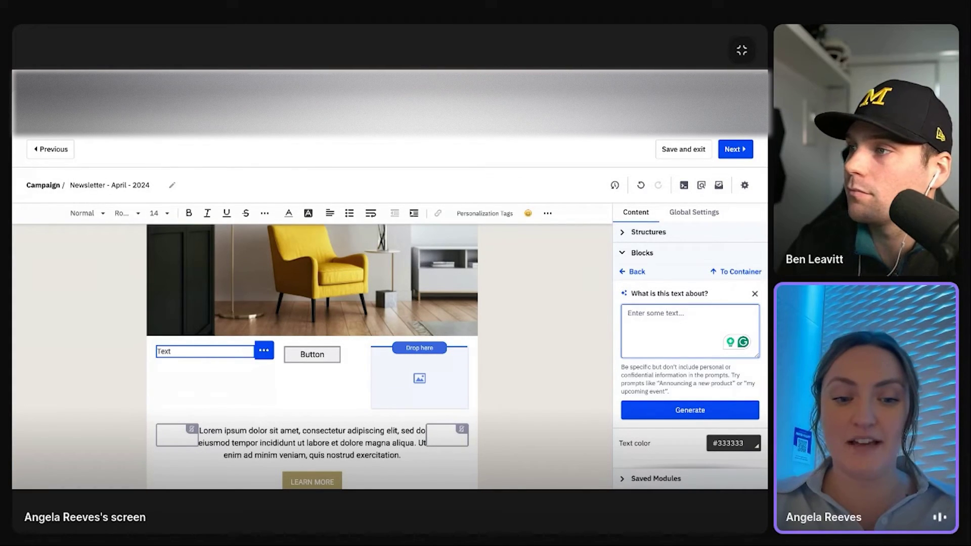
text(Why should someone )
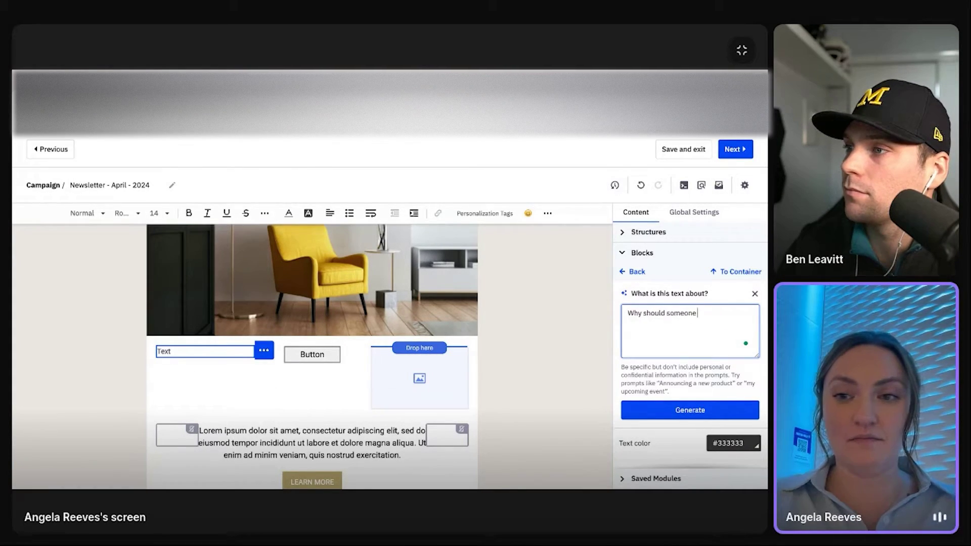
text(watch a demo video?)
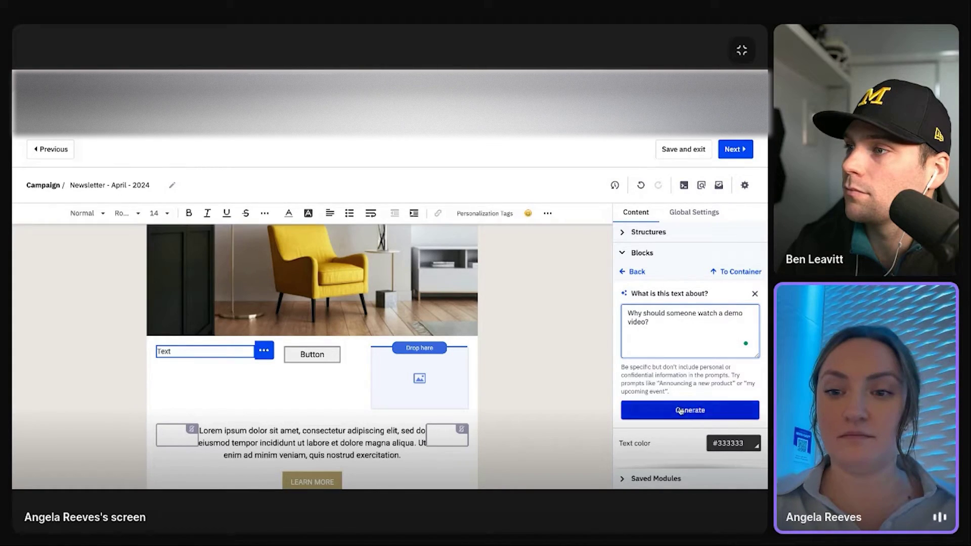
click(681, 410)
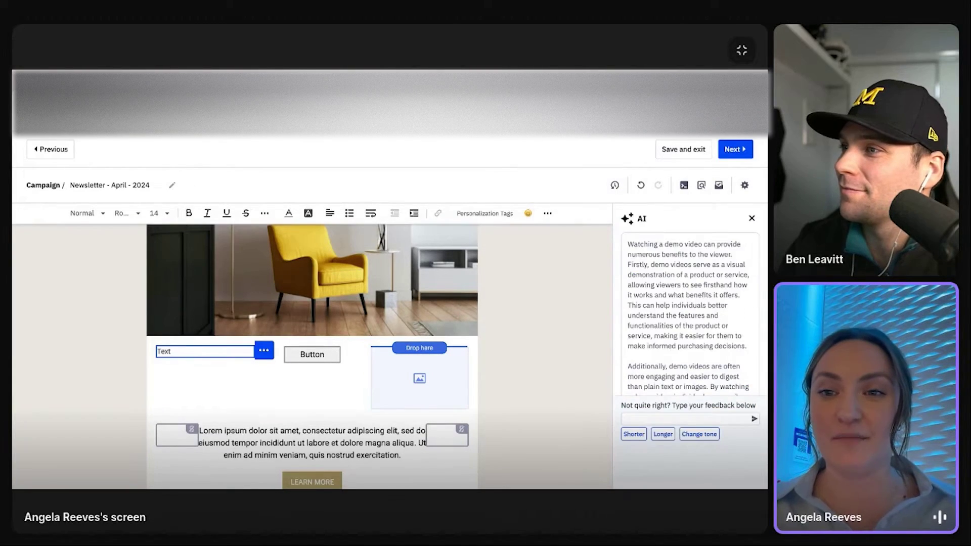
Review the generated copy, then discard it without inserting and leave the text block settings.
scroll(742, 310, down, 3)
scroll(687, 314, down, 4)
scroll(687, 314, up, 5)
scroll(688, 314, up, 3)
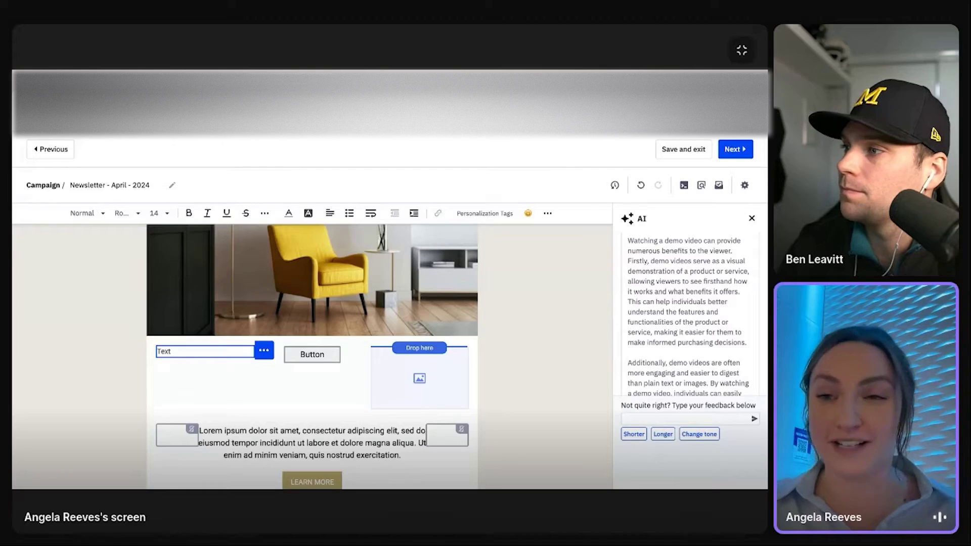
click(751, 219)
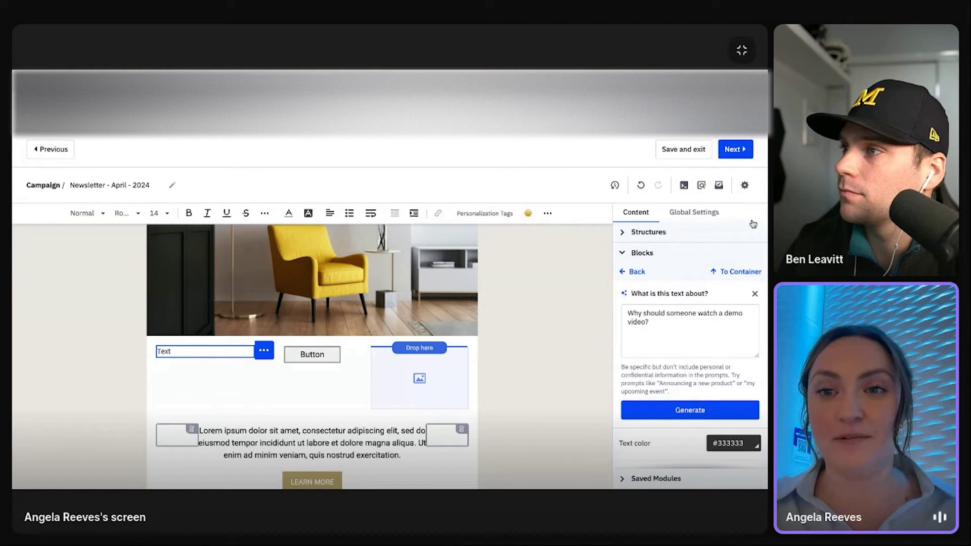
click(638, 273)
Find the saved 'logo' module and place the Travel Time Logo module above the chair image.
click(640, 253)
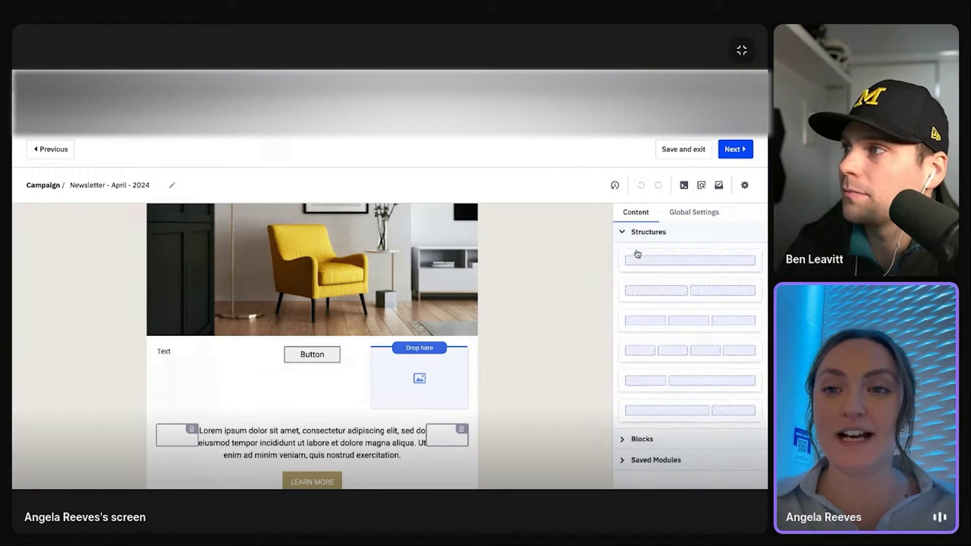
click(656, 461)
click(658, 302)
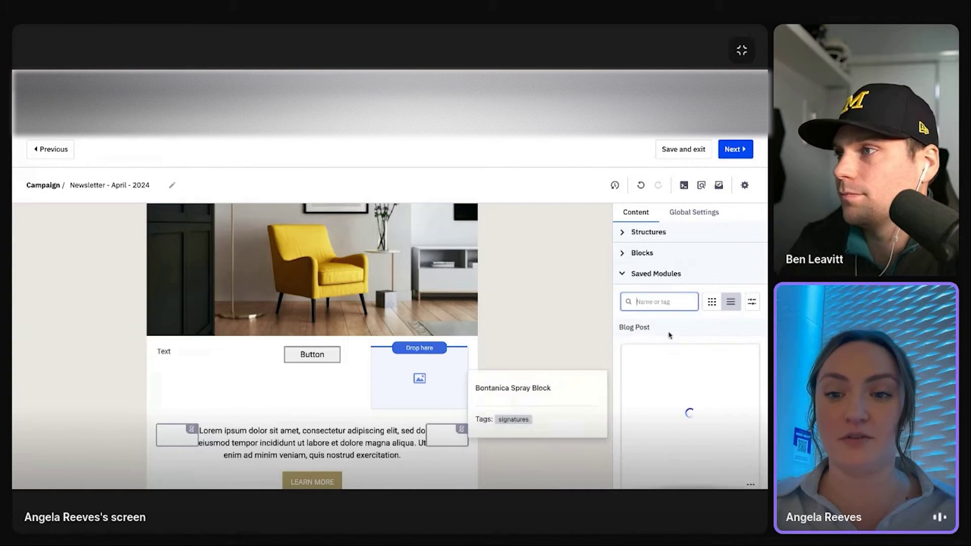
text(logo)
drag(690, 367, 581, 305)
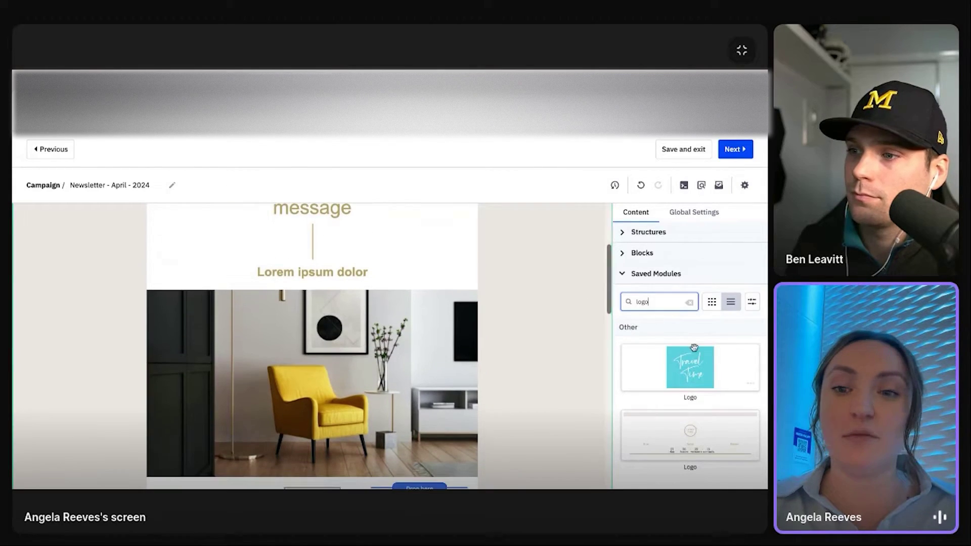
drag(693, 349, 325, 292)
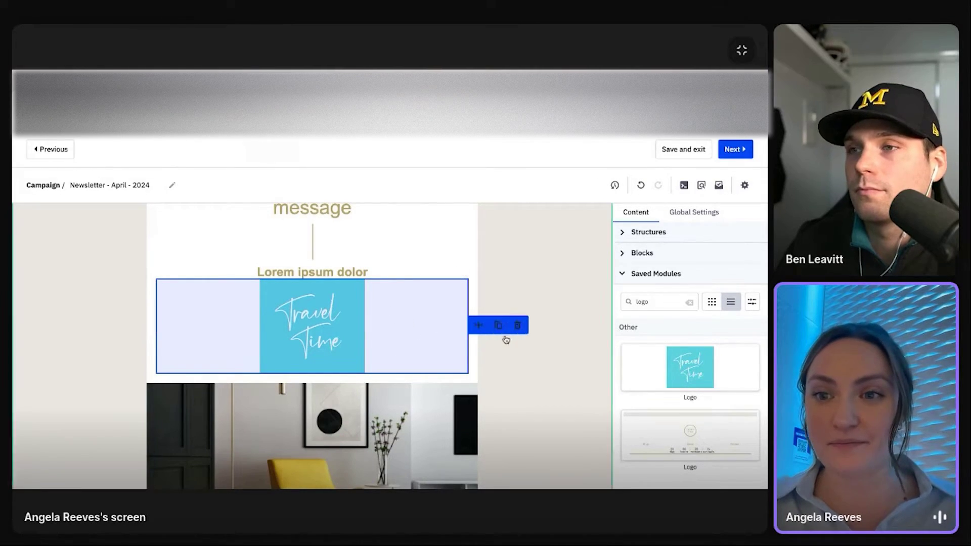
scroll(506, 329, up, 1)
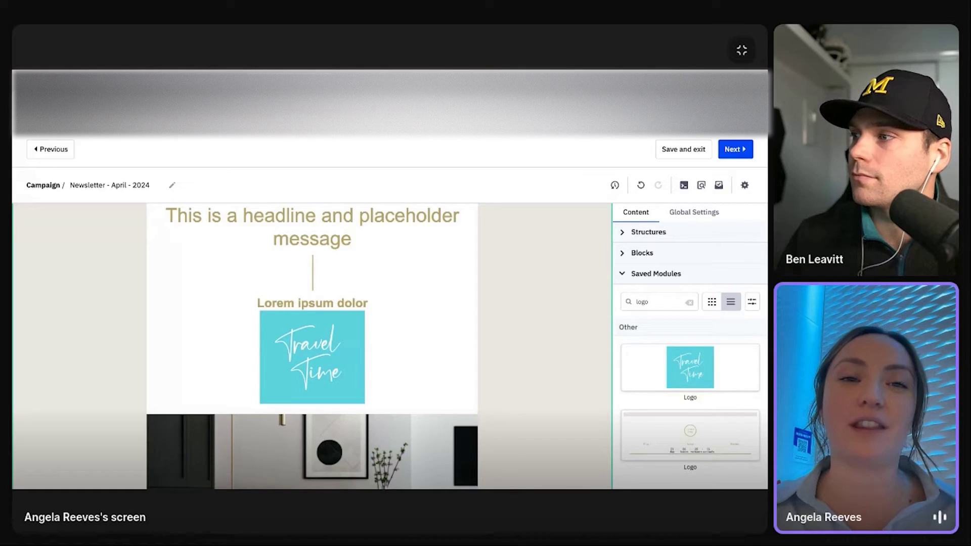
Switch the side panel from Saved Modules to Blocks and scroll through the newsletter's sections.
click(662, 277)
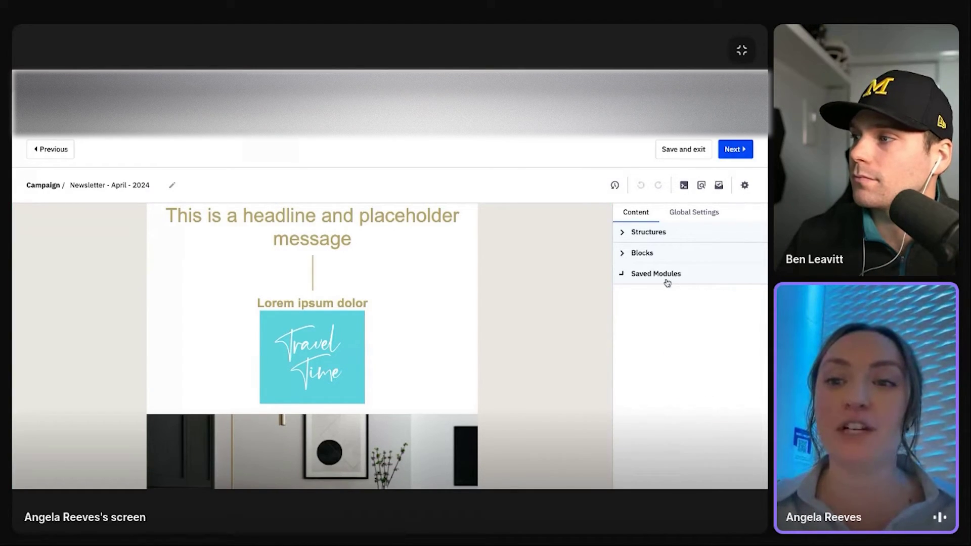
click(642, 253)
scroll(532, 309, up, 2)
scroll(533, 309, up, 2)
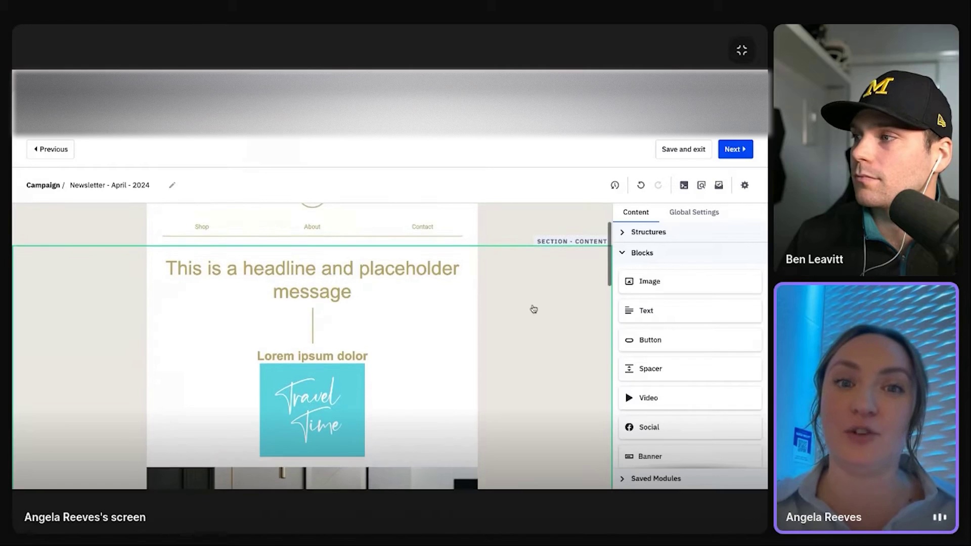
scroll(312, 349, down, 5)
scroll(312, 349, down, 5)
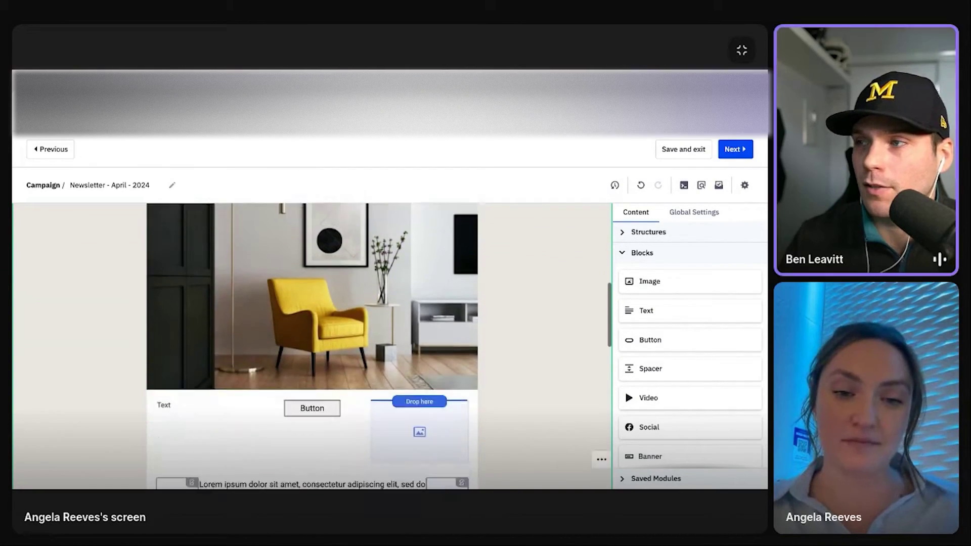
scroll(312, 346, down, 3)
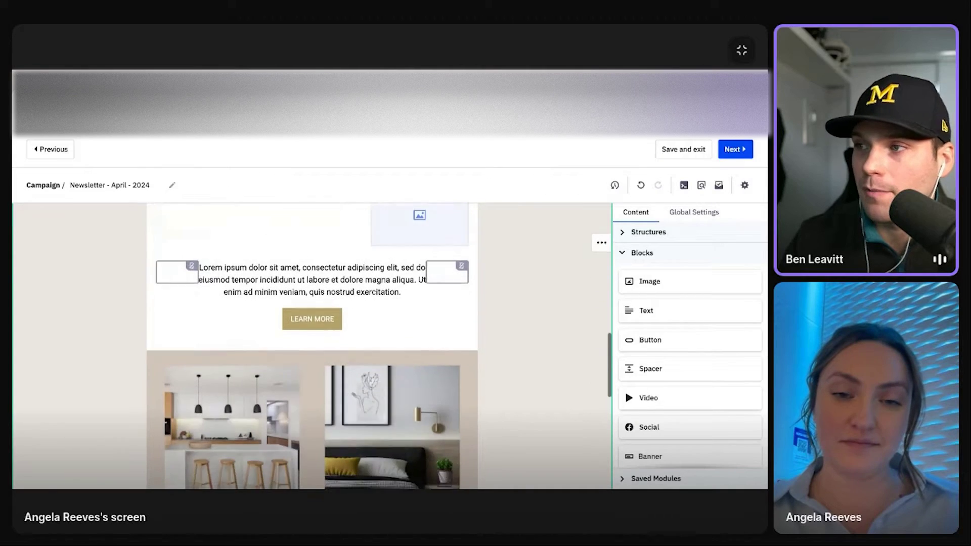
scroll(312, 349, down, 4)
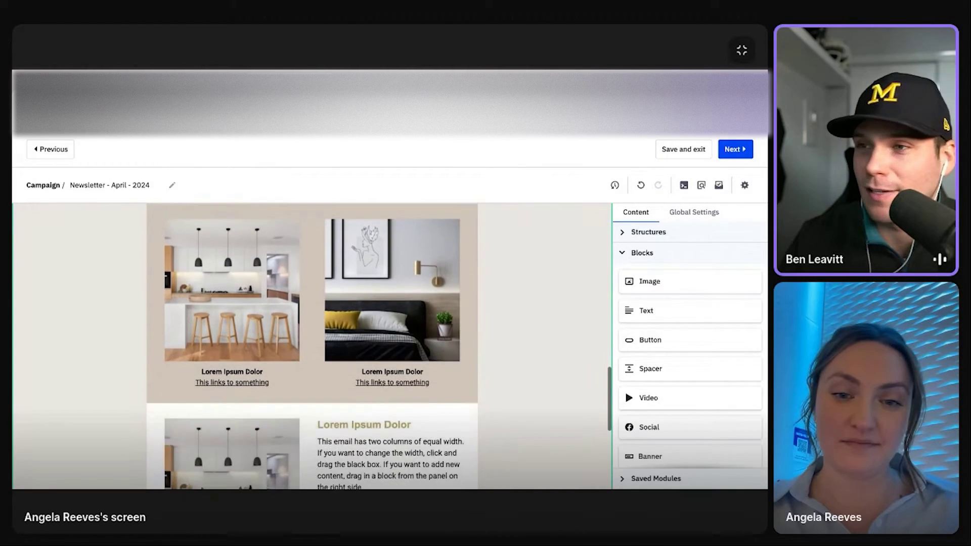
scroll(312, 347, up, 1)
scroll(312, 346, up, 2)
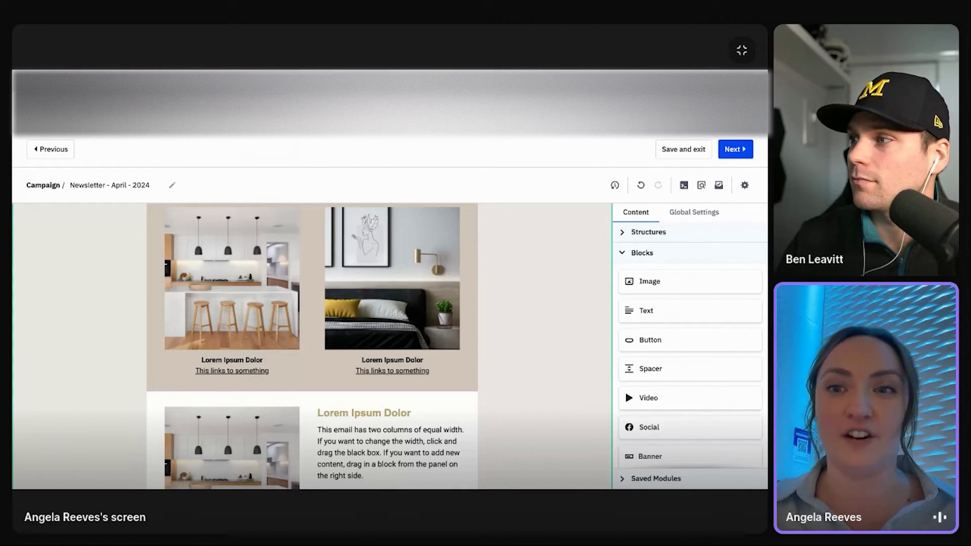
Save and exit the April 2024 newsletter.
click(703, 150)
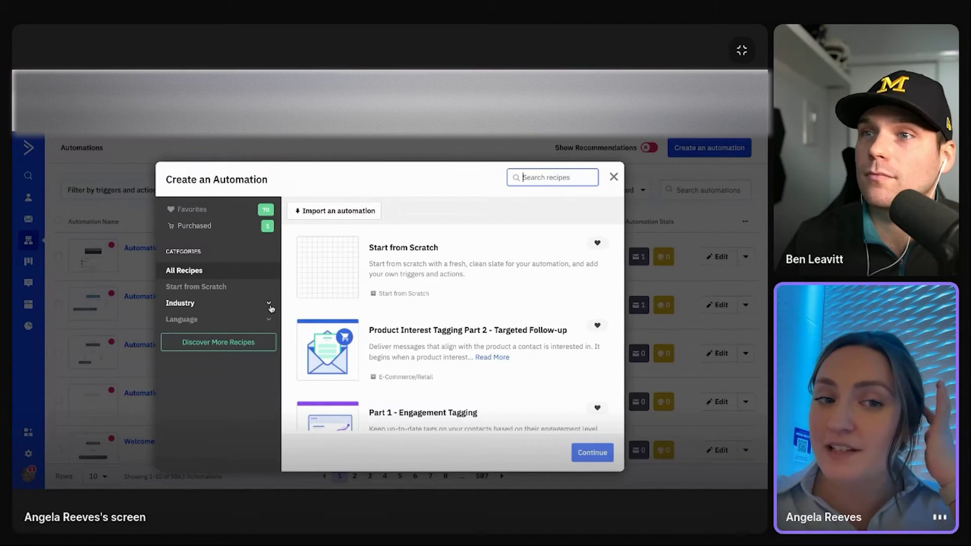
Expand the Industry recipe category, then search recipes for 'welcome' and clear the search.
click(270, 306)
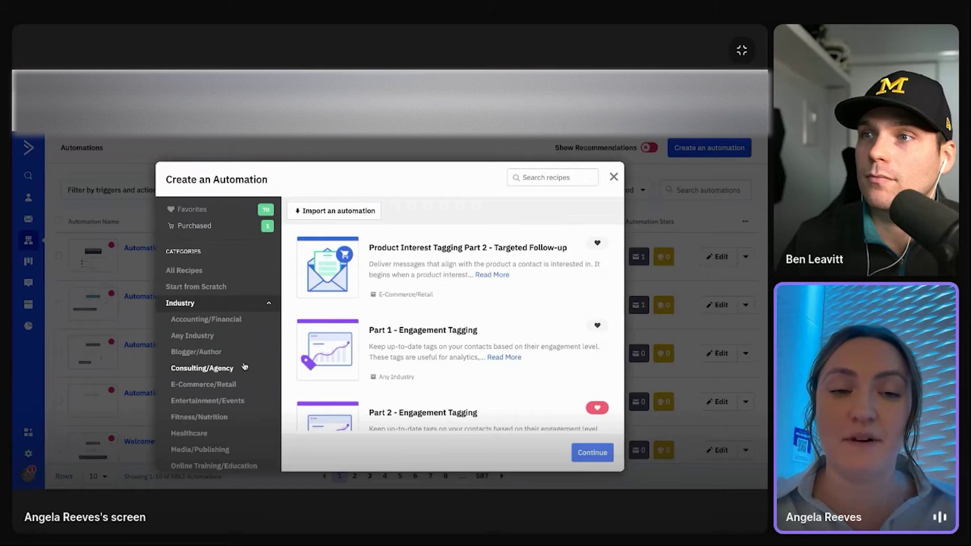
scroll(244, 367, down, 3)
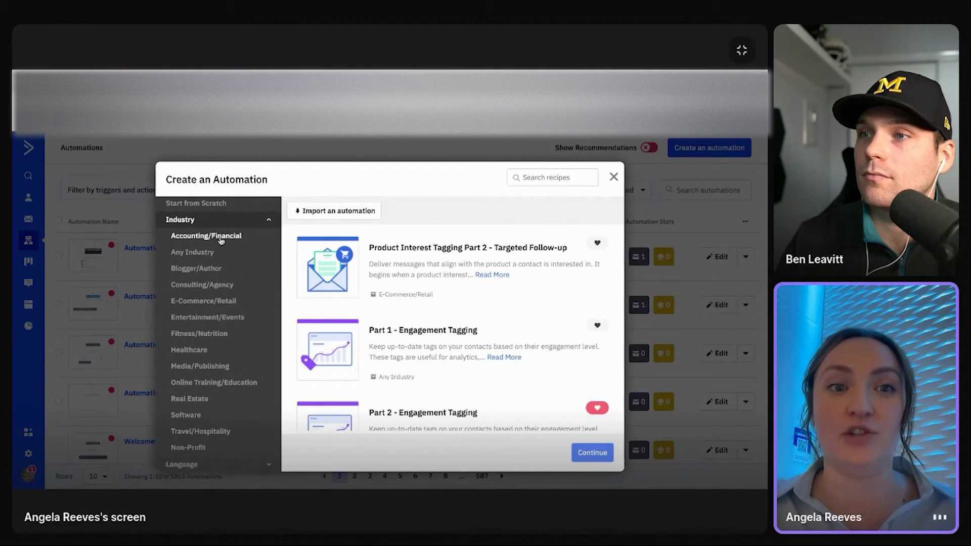
scroll(212, 397, down, 1)
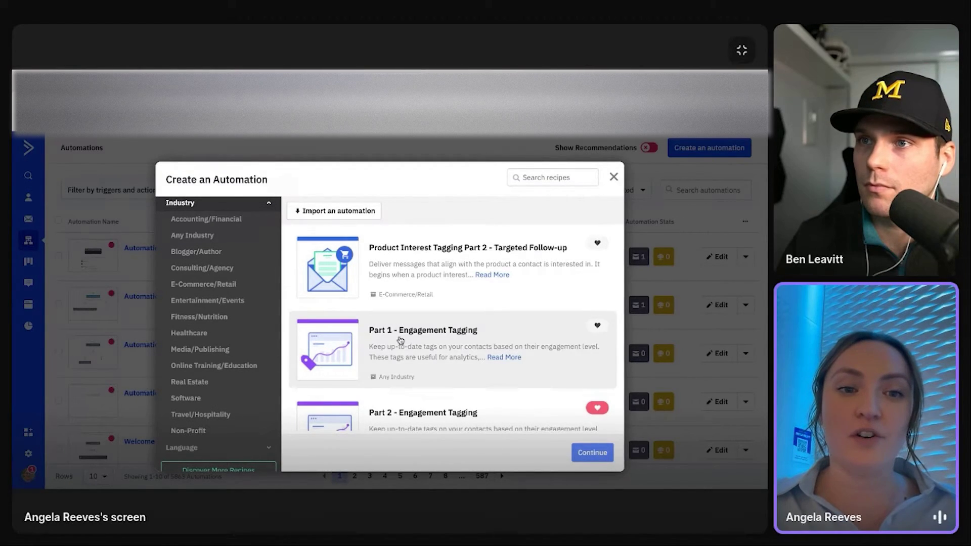
scroll(212, 331, up, 3)
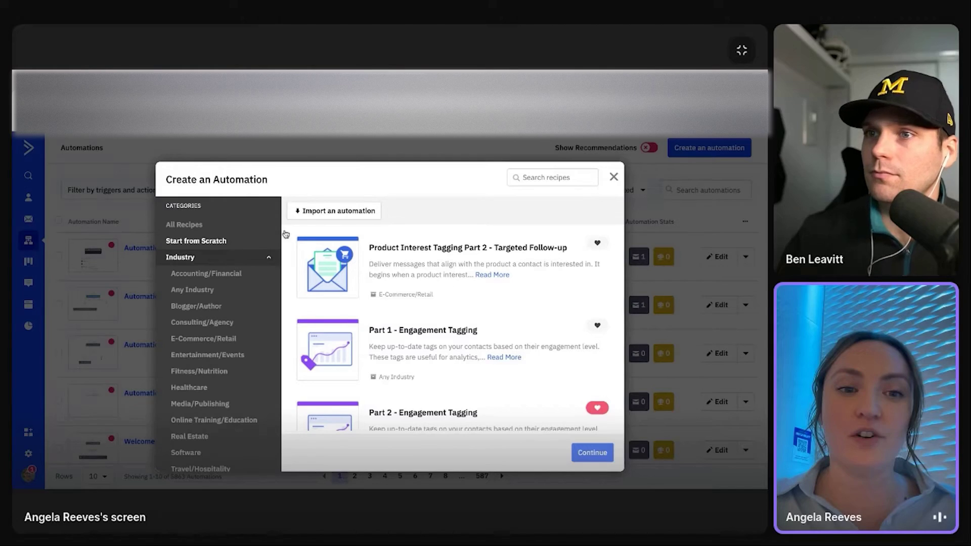
click(572, 178)
text(welcome)
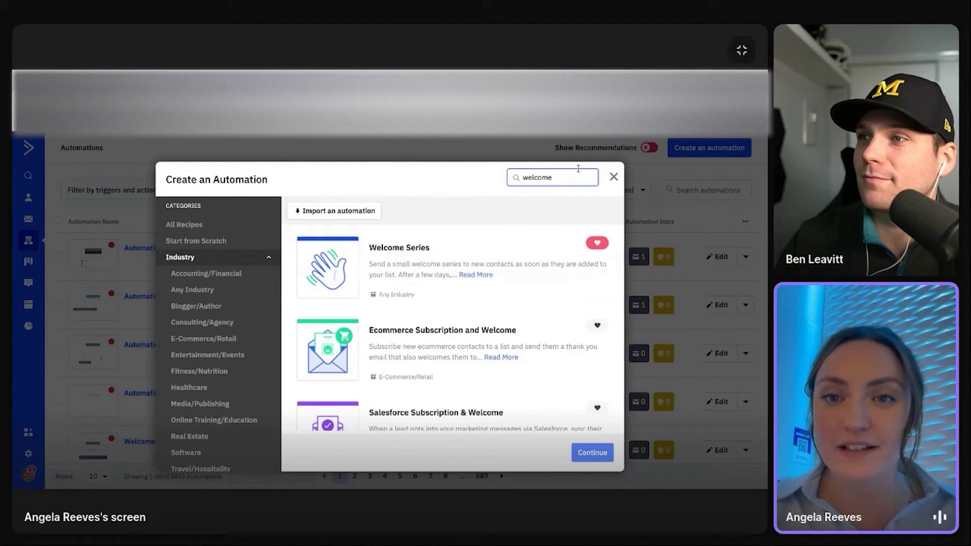
key(BackSpace)
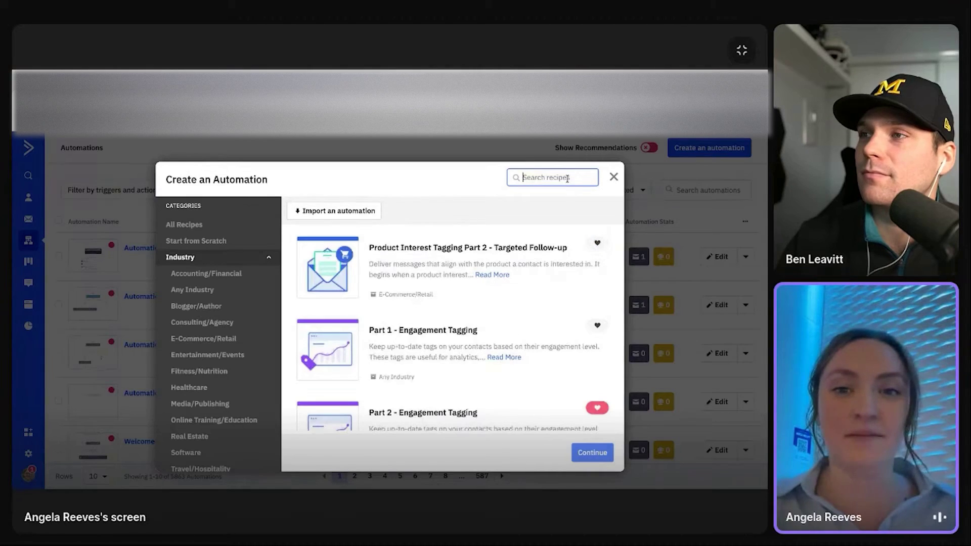
Close the recipe picker, preview trigger choices in an existing automation, then bring up Add a New Action.
click(614, 177)
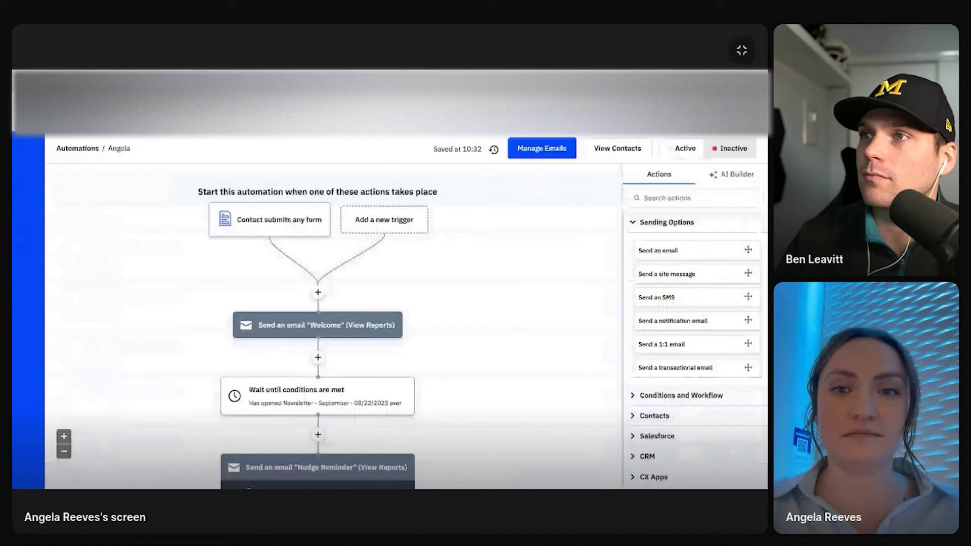
click(405, 225)
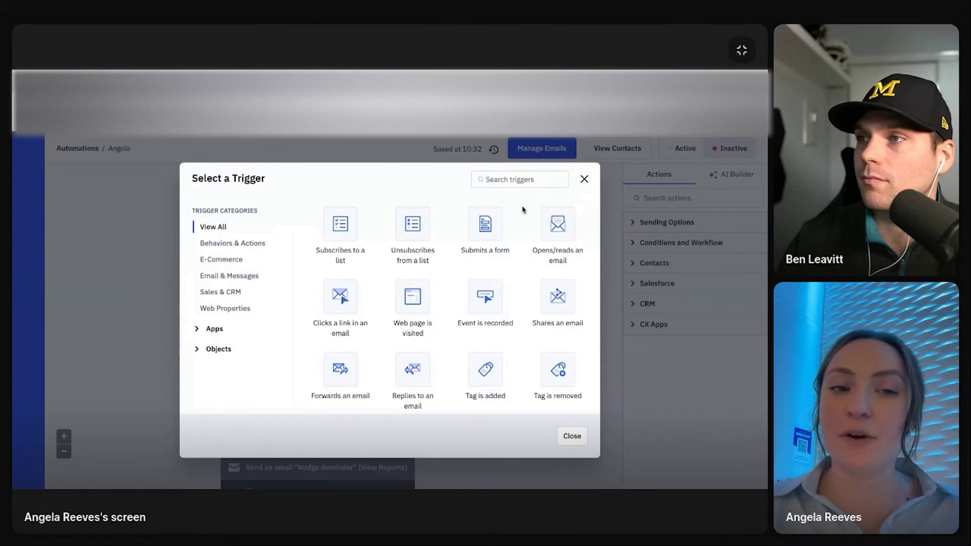
mouse_move(501, 209)
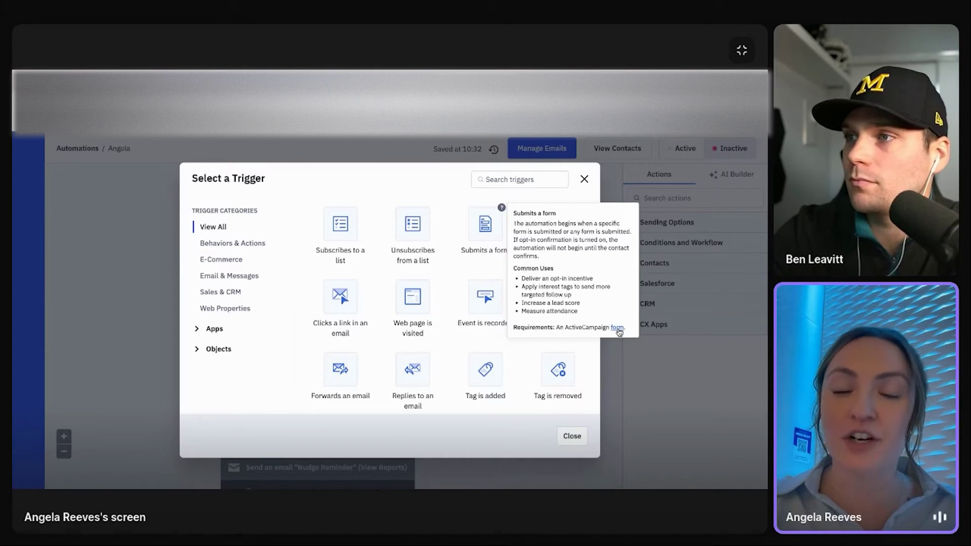
click(584, 179)
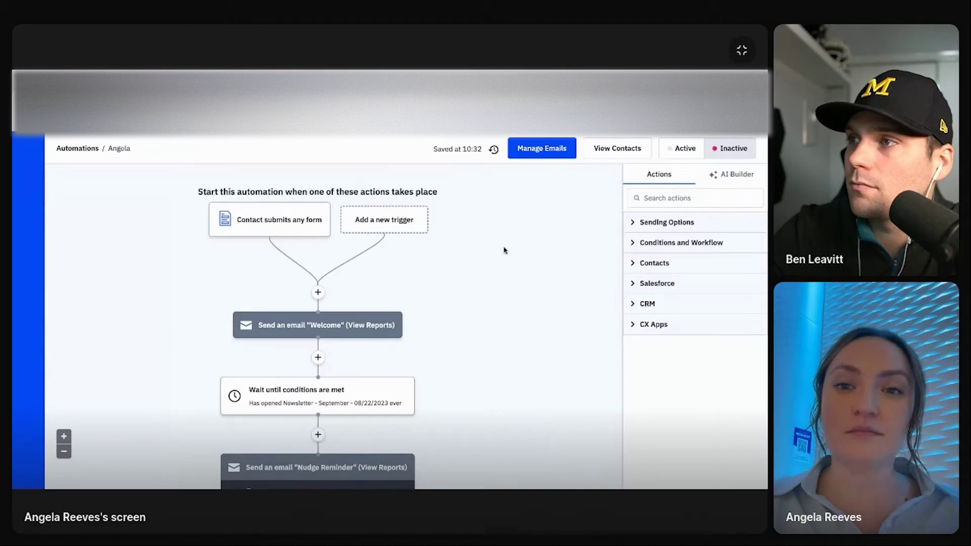
click(318, 292)
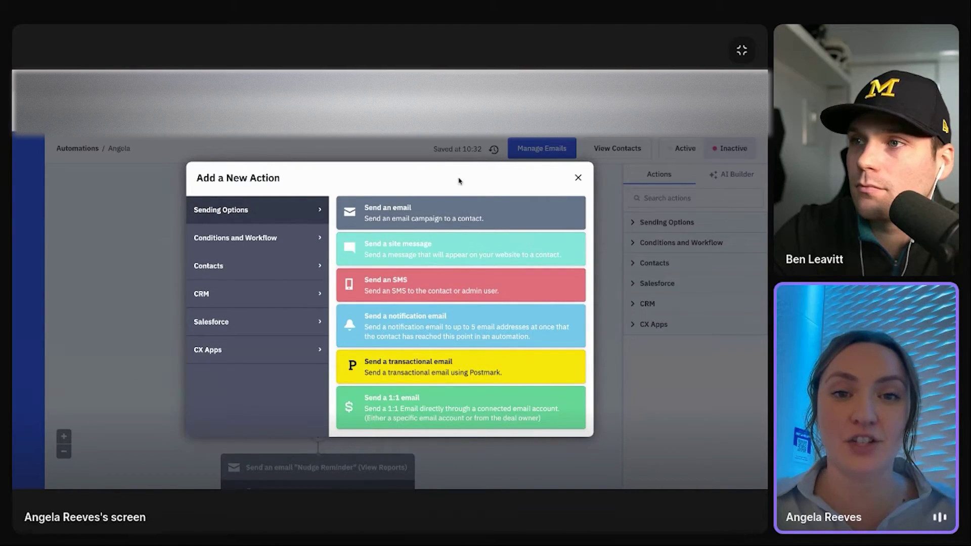
Try placing a send-email step above the Welcome email, then cancel it.
click(578, 177)
click(646, 223)
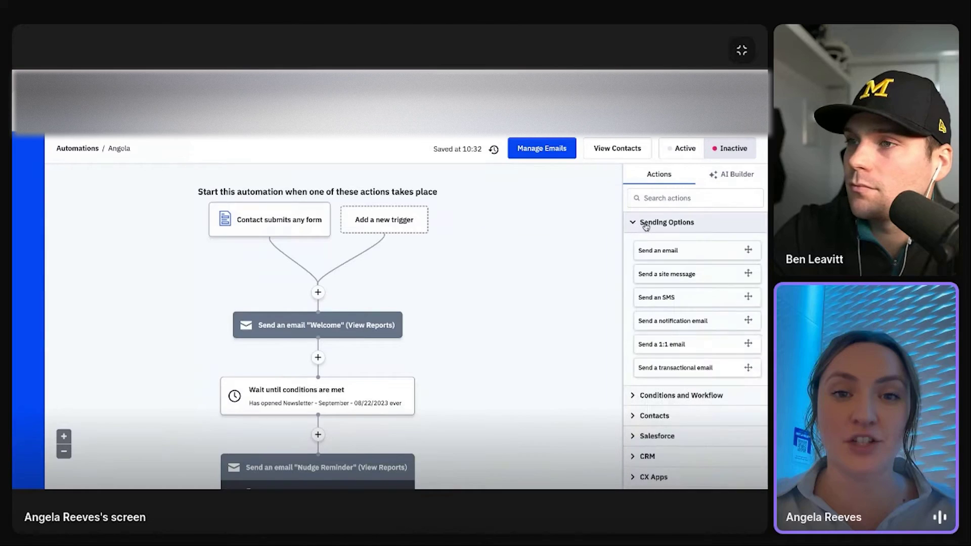
drag(666, 250, 347, 303)
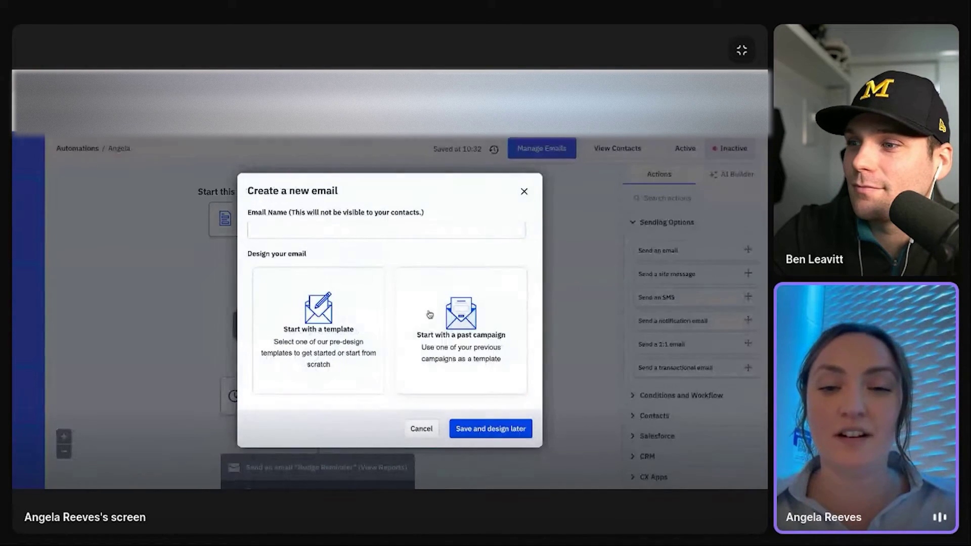
click(525, 193)
mouse_move(324, 327)
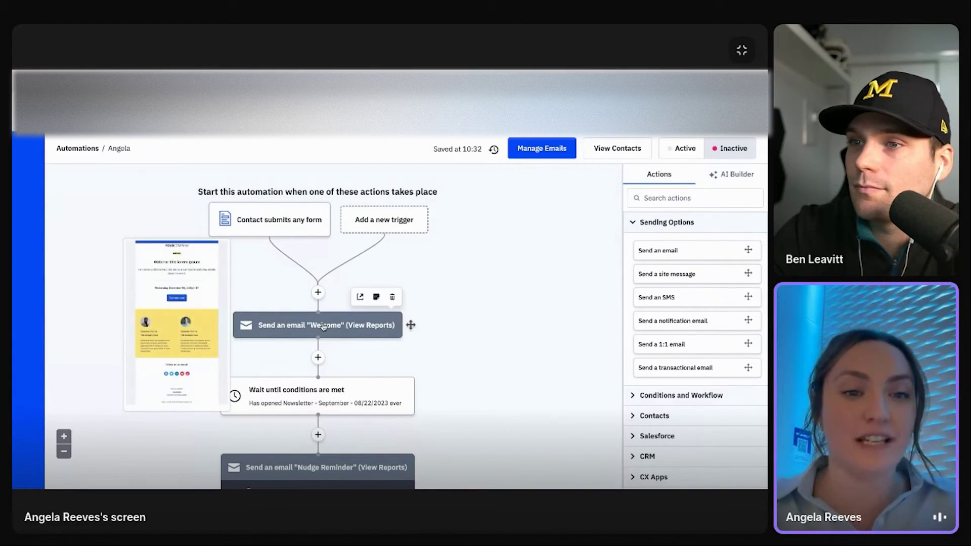
click(651, 224)
Drop a Wait step, compare fixed-period (day(s)) and until-conditions options, then discard it.
click(655, 244)
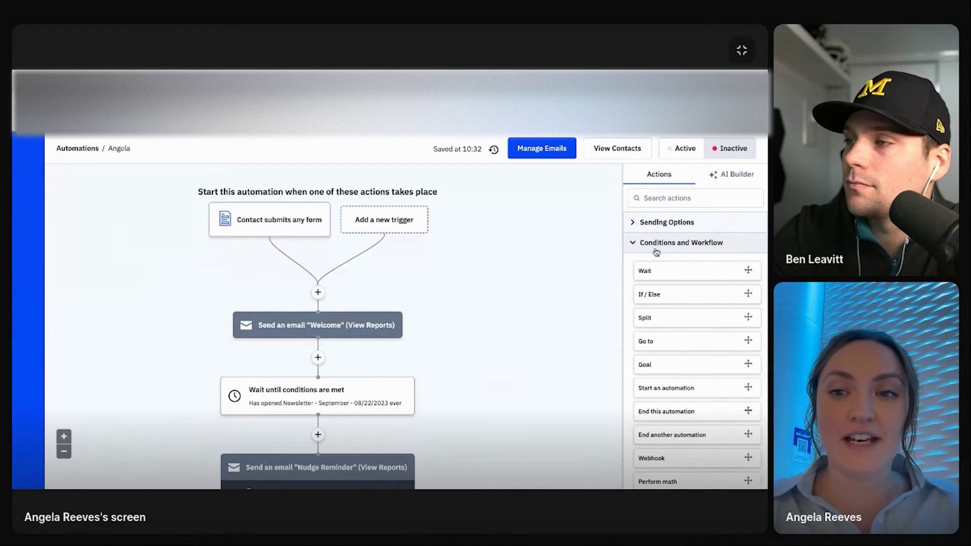
click(660, 270)
drag(324, 365, 326, 363)
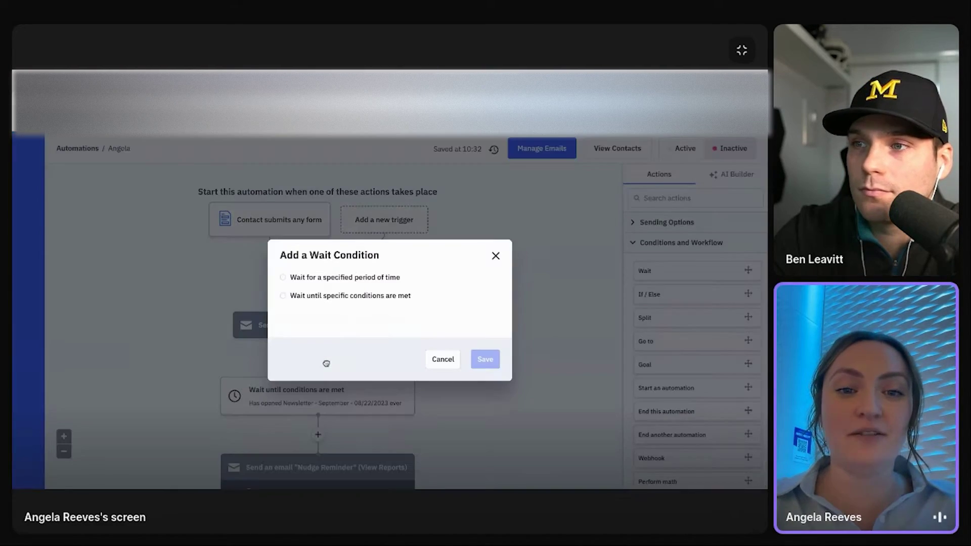
click(327, 278)
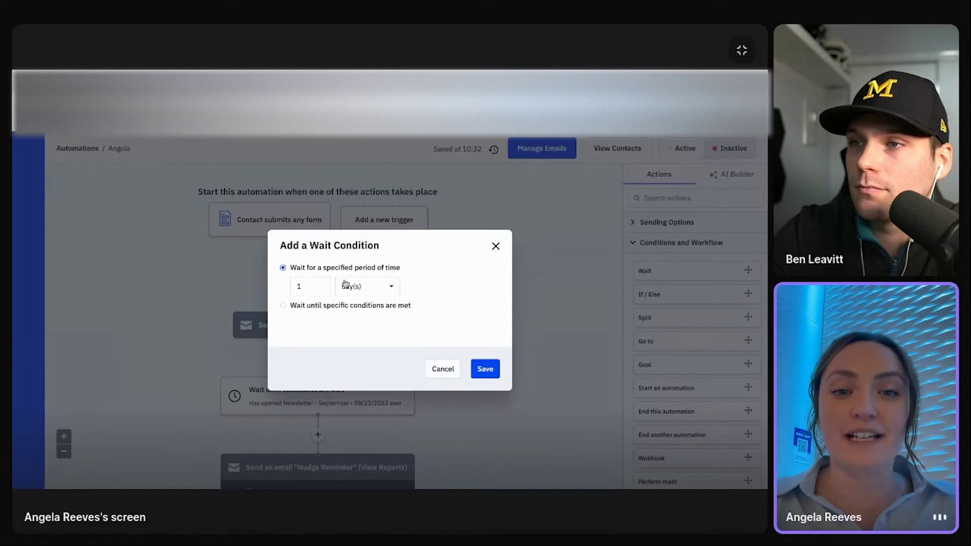
click(376, 289)
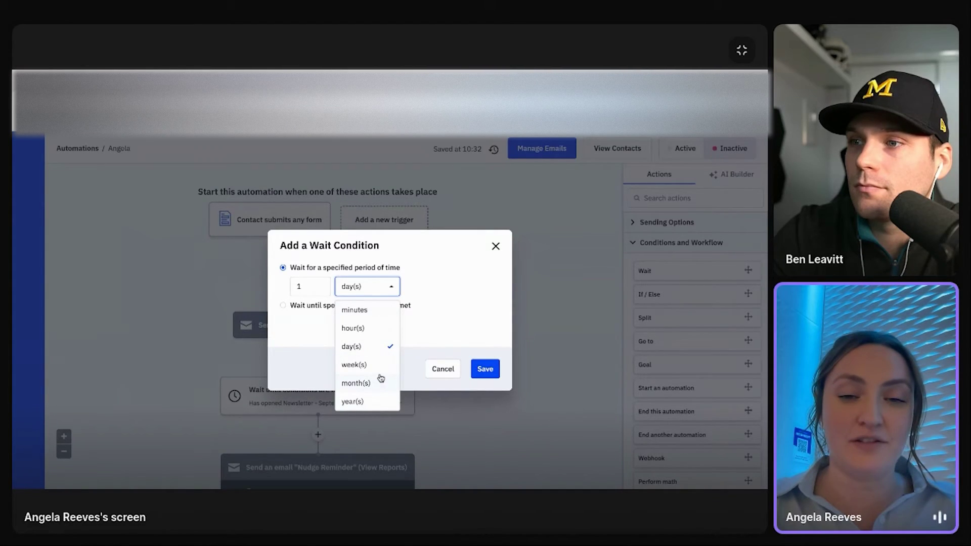
click(414, 340)
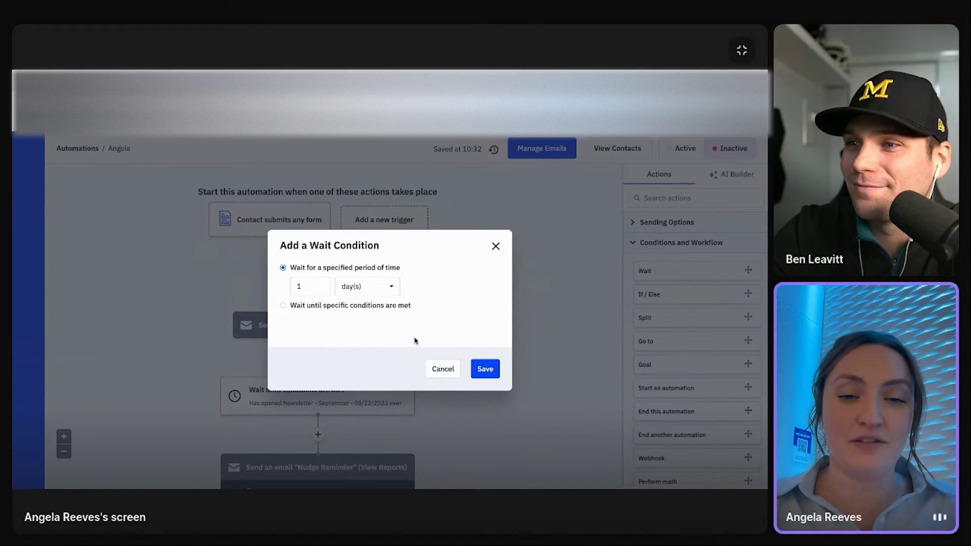
click(402, 306)
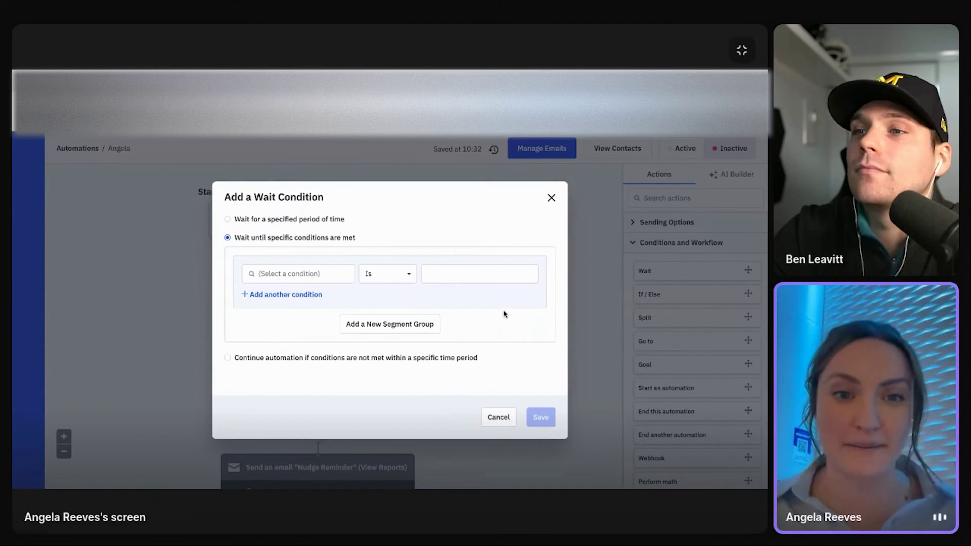
click(552, 198)
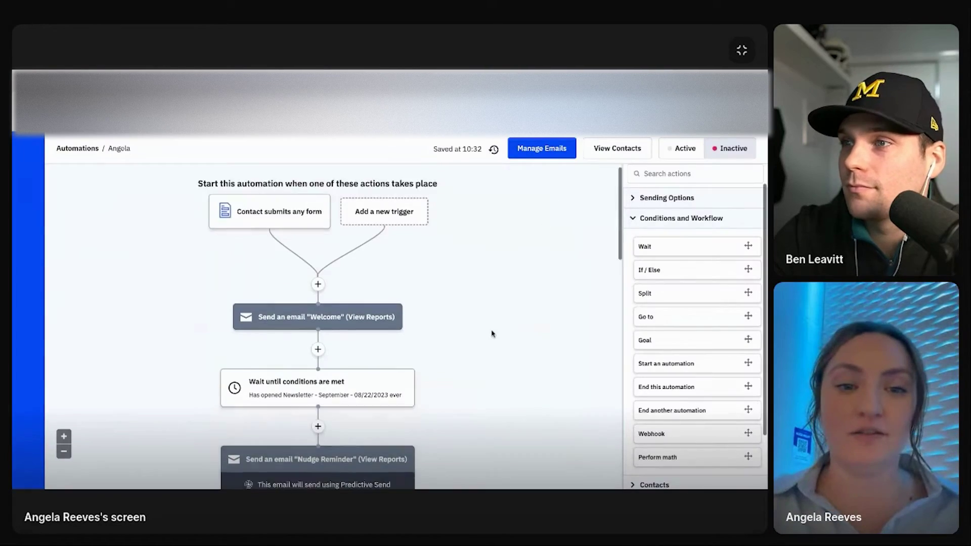
scroll(485, 333, down, 2)
mouse_move(353, 322)
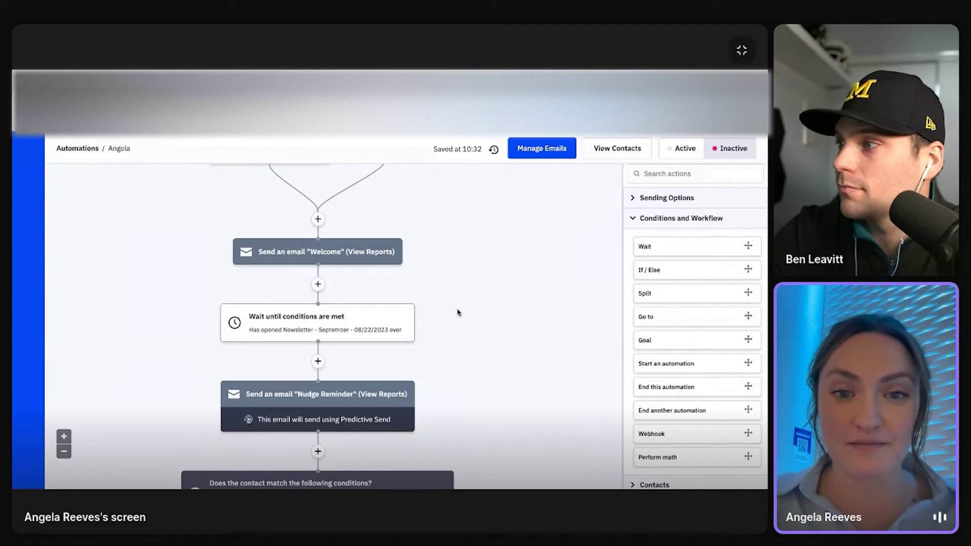
scroll(457, 310, down, 2)
click(647, 218)
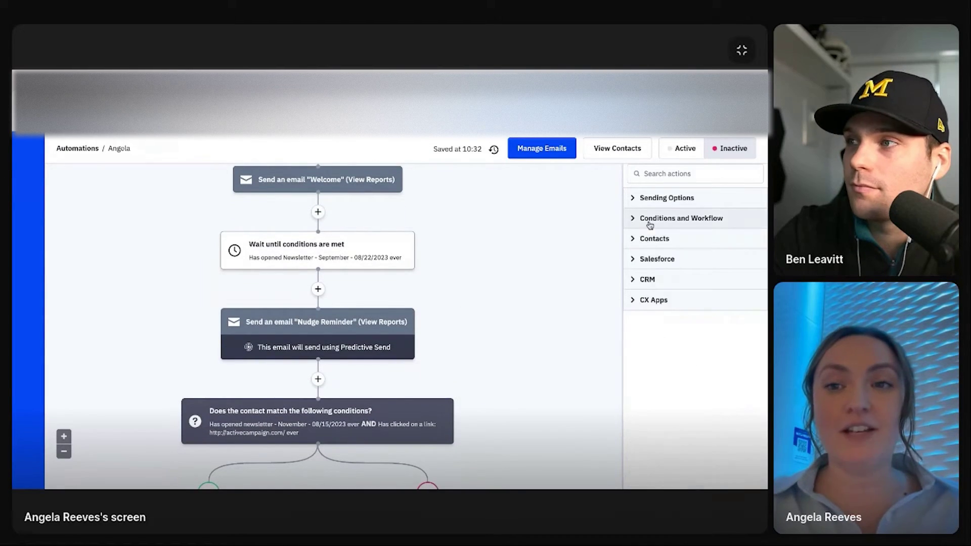
click(318, 331)
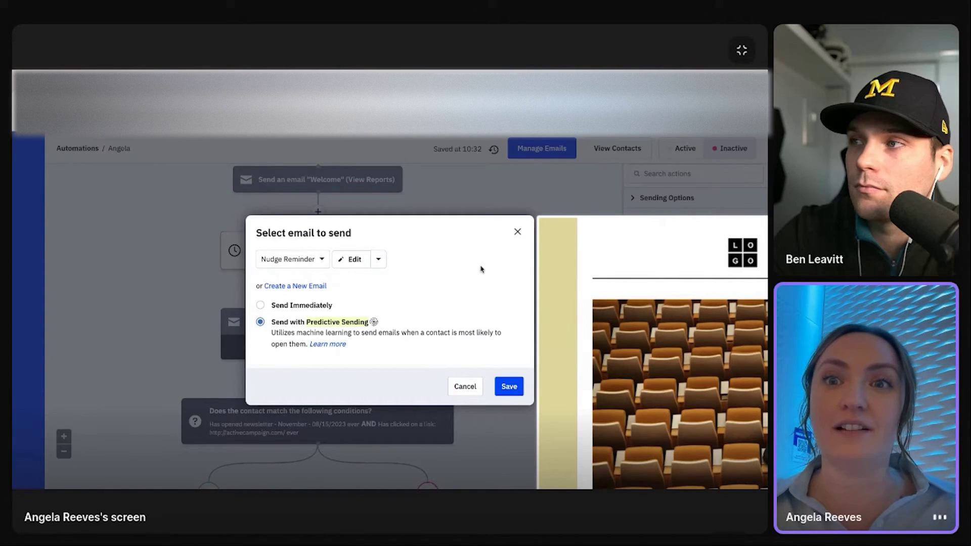
click(518, 231)
scroll(477, 324, down, 1)
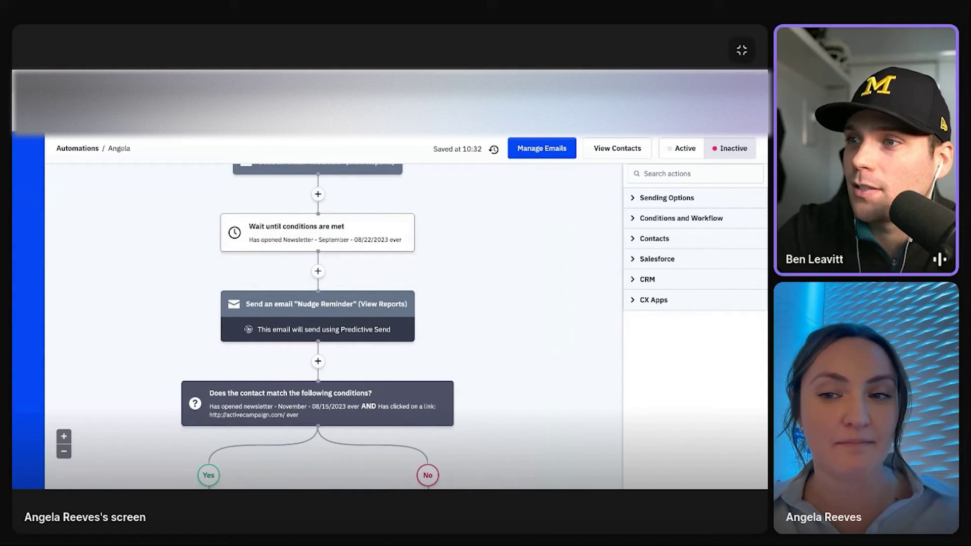
scroll(334, 323, down, 1)
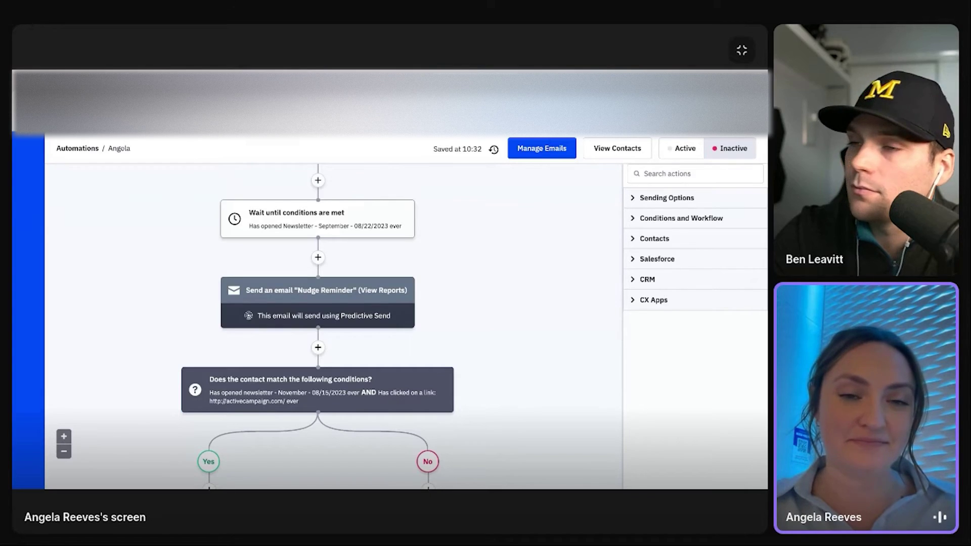
scroll(503, 339, down, 1)
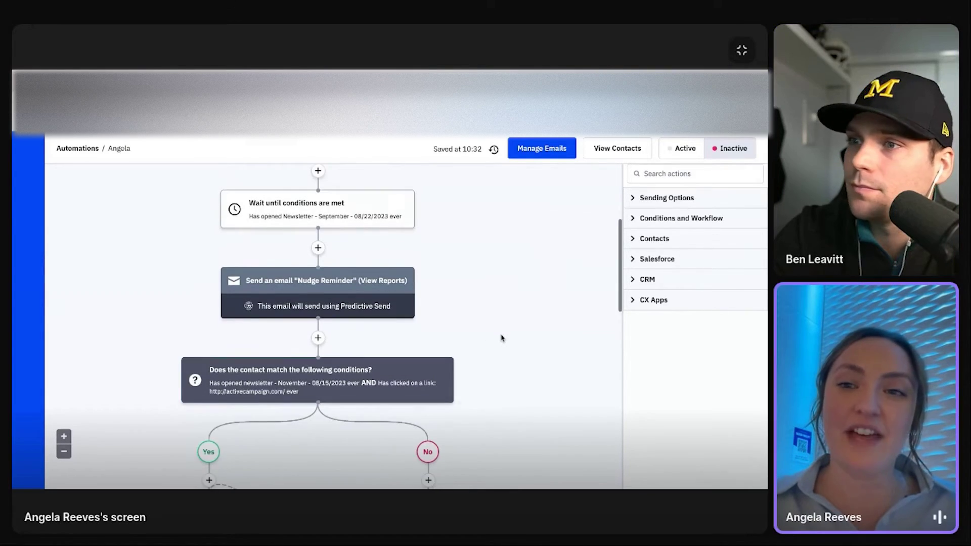
scroll(501, 337, down, 5)
click(658, 218)
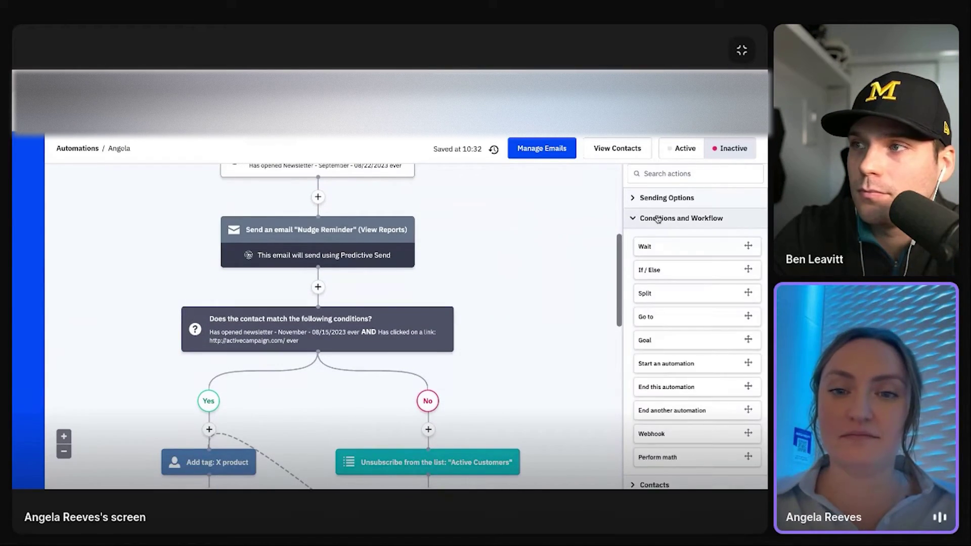
drag(650, 270, 533, 327)
scroll(533, 327, down, 4)
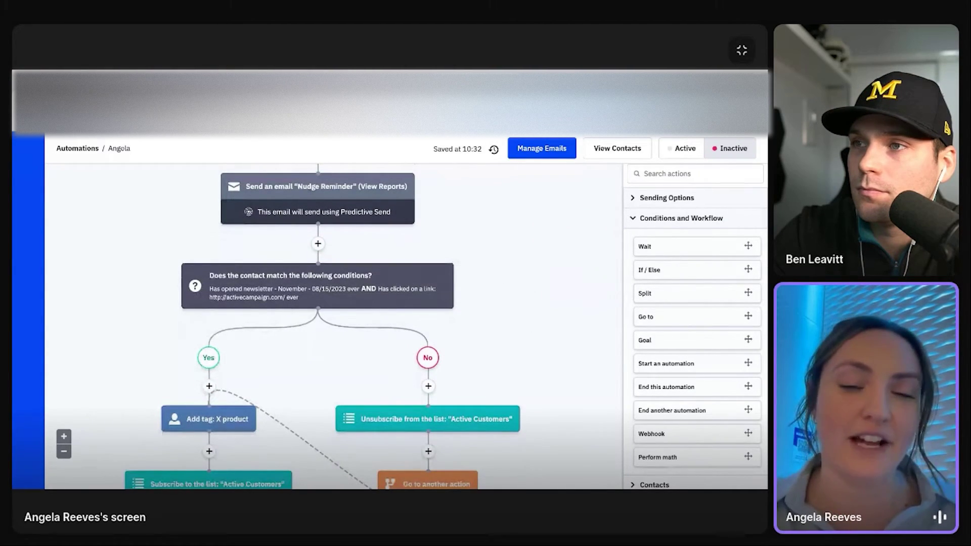
scroll(333, 329, down, 3)
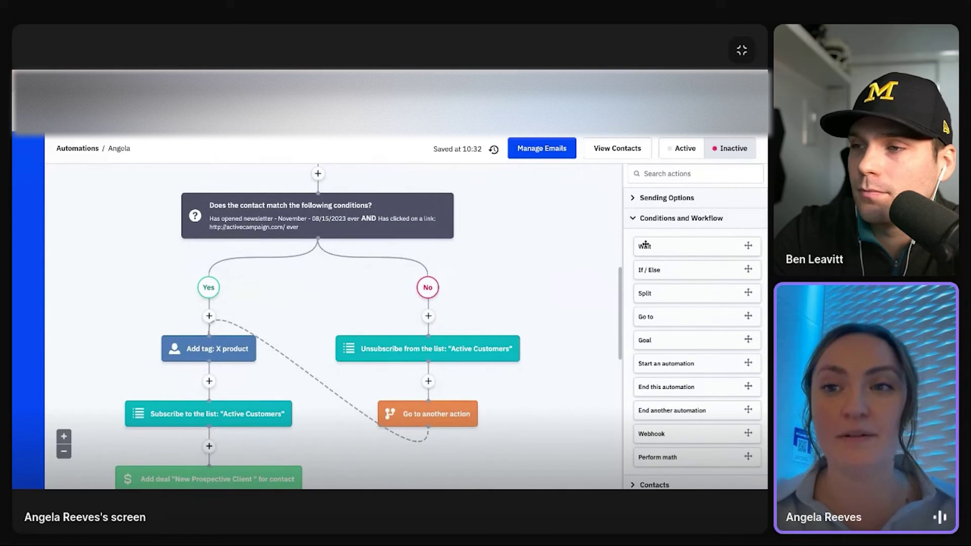
click(666, 218)
click(664, 240)
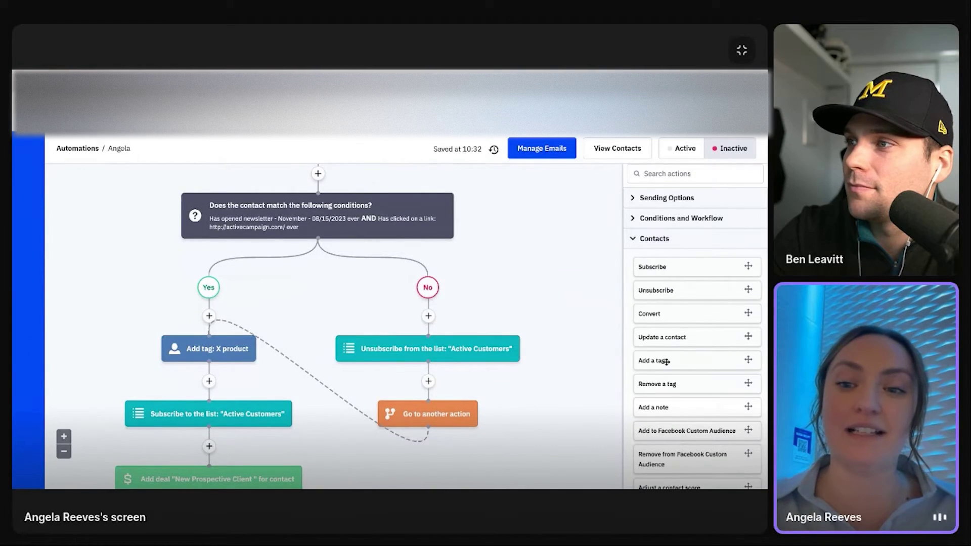
drag(666, 361, 575, 389)
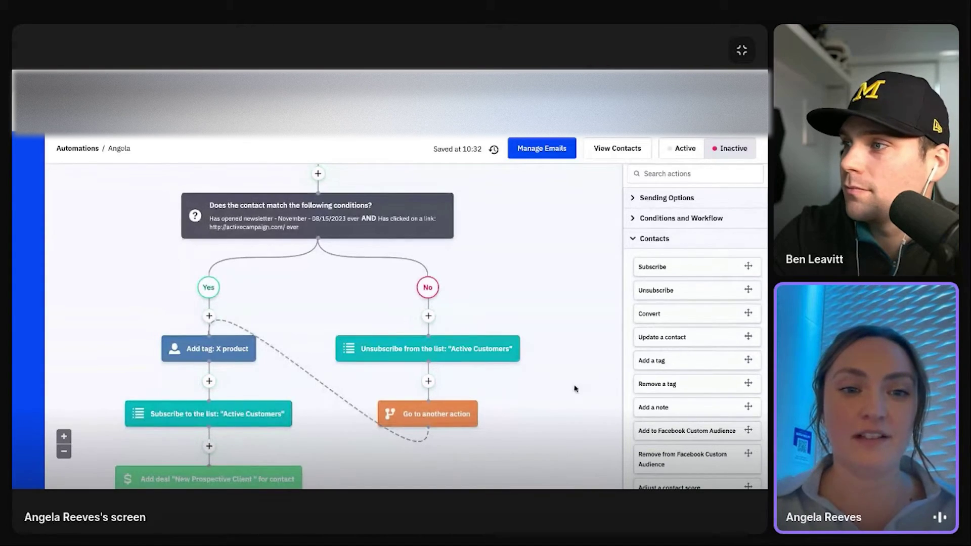
scroll(575, 388, down, 1)
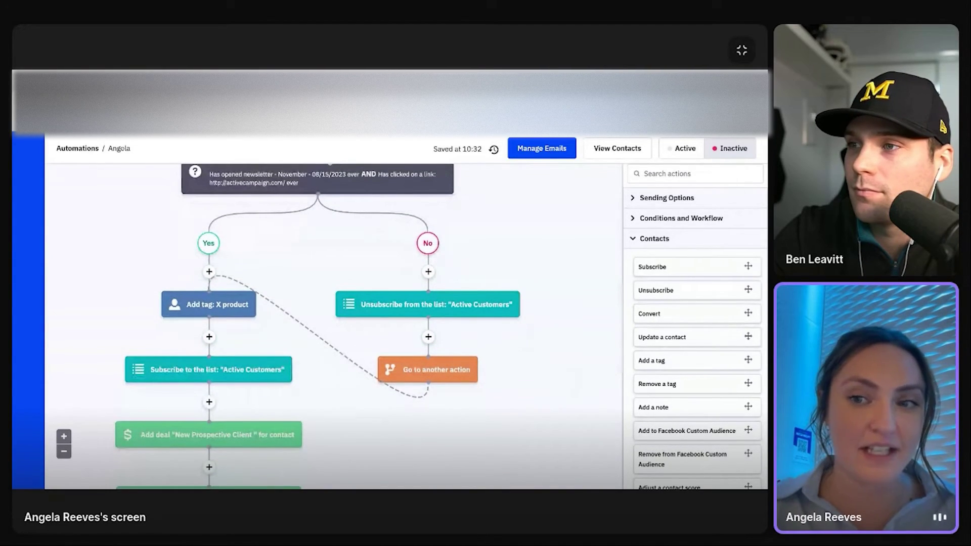
click(648, 239)
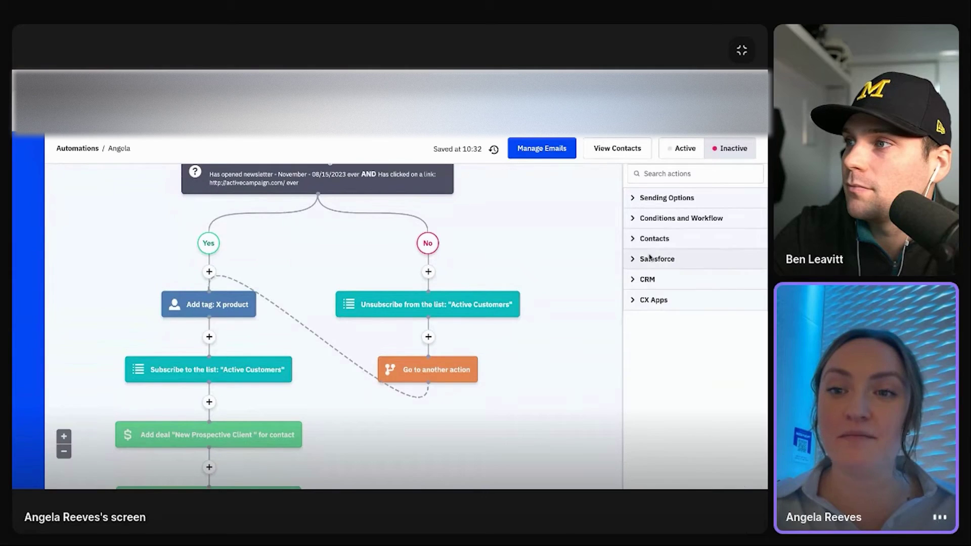
click(647, 279)
scroll(592, 347, down, 2)
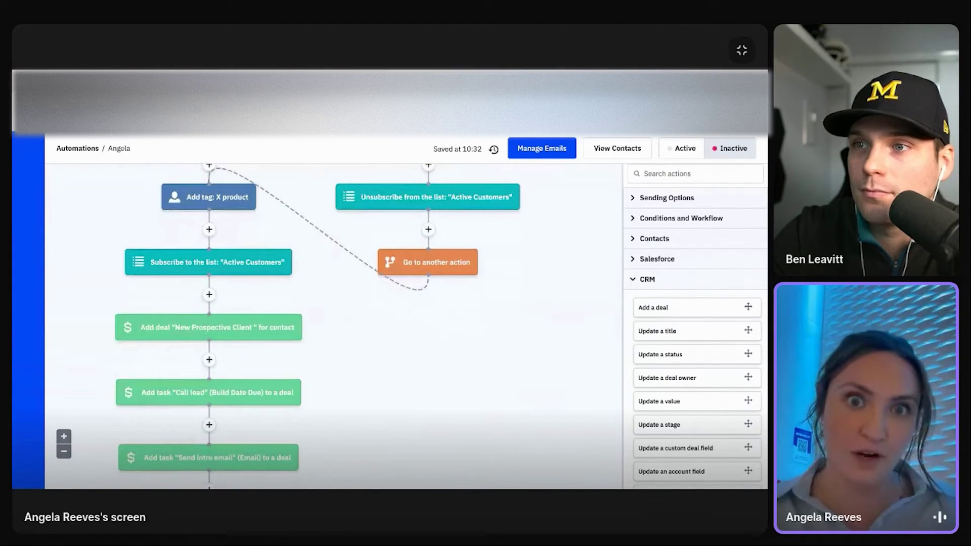
scroll(462, 433, down, 1)
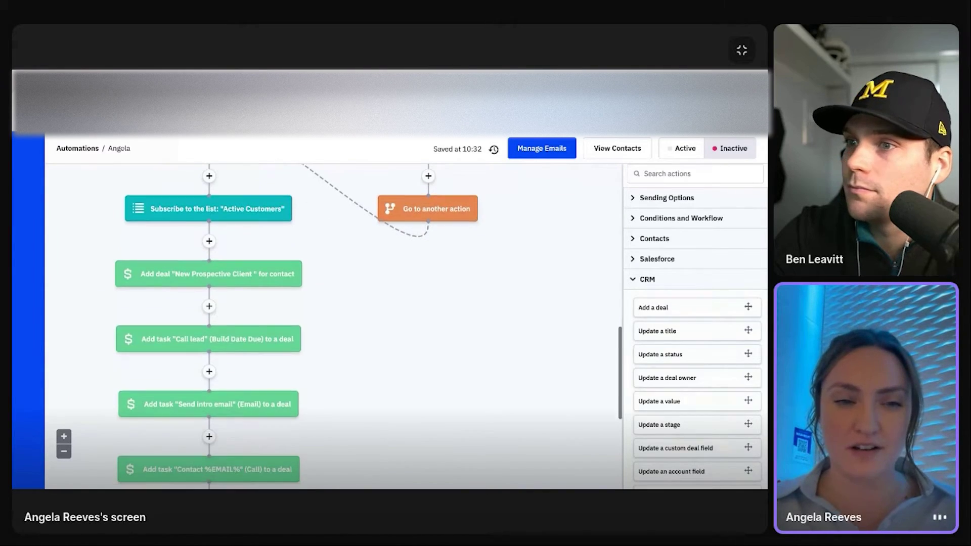
scroll(404, 448, down, 1)
scroll(405, 449, down, 3)
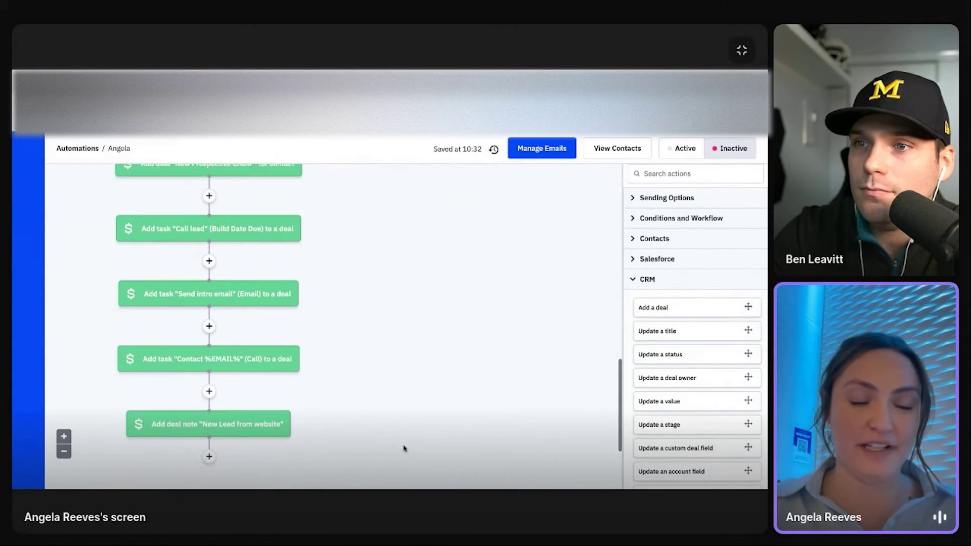
scroll(574, 296, up, 9)
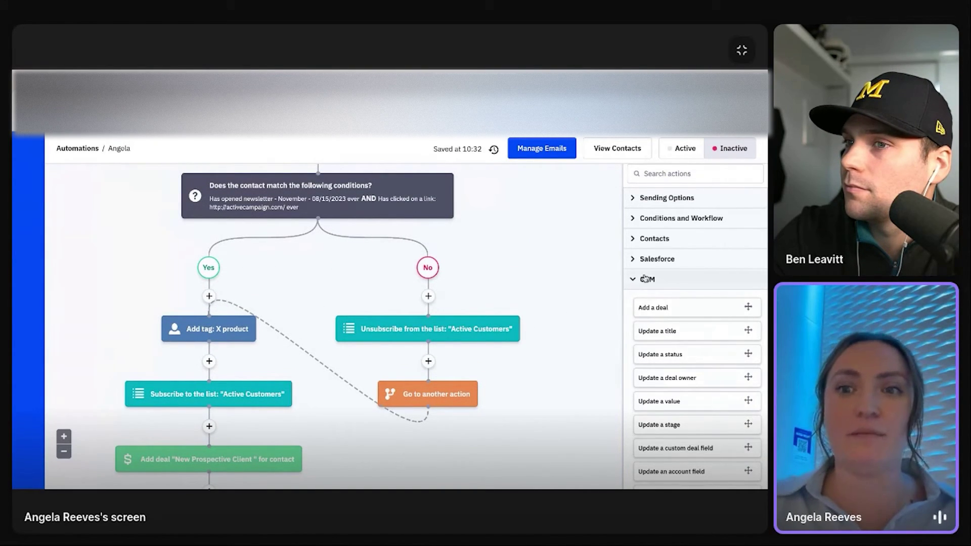
scroll(582, 276, up, 1)
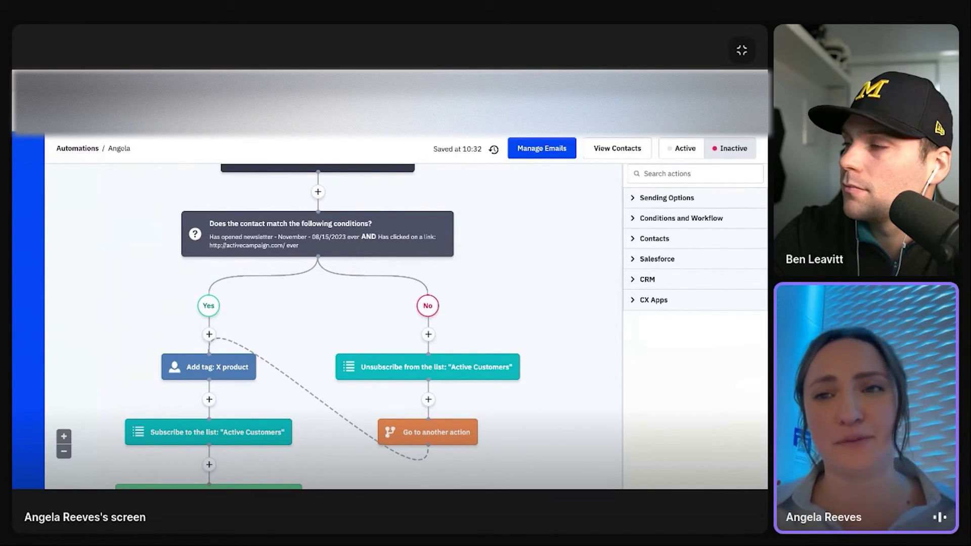
scroll(333, 324, up, 2)
scroll(334, 323, up, 6)
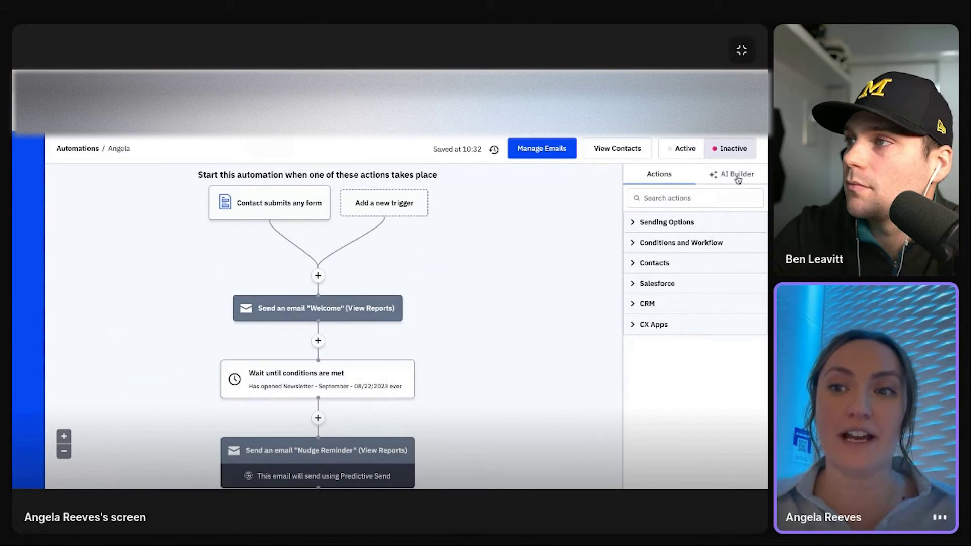
Have the AI Builder add steps after Welcome from 'Wait a day then send another follow up email'.
click(738, 177)
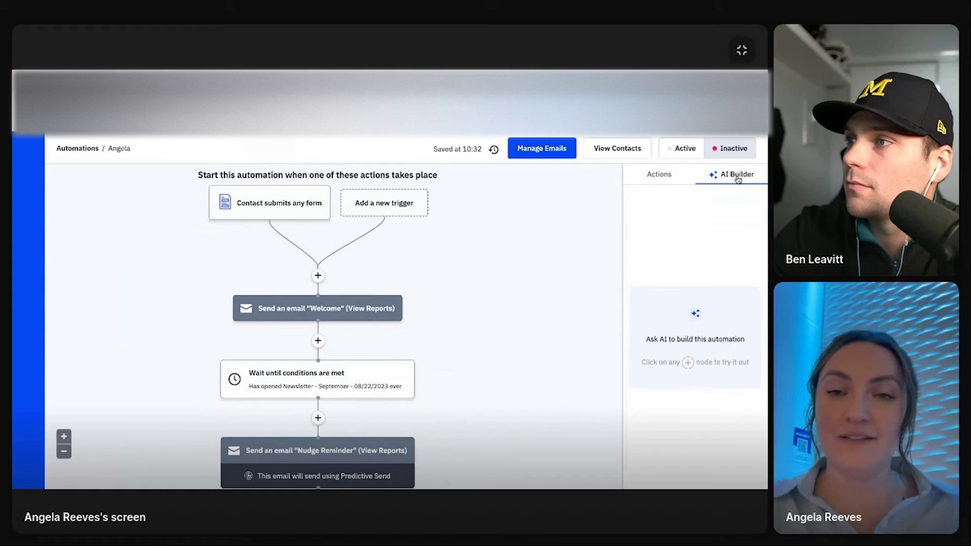
scroll(484, 317, down, 1)
scroll(484, 317, down, 1)
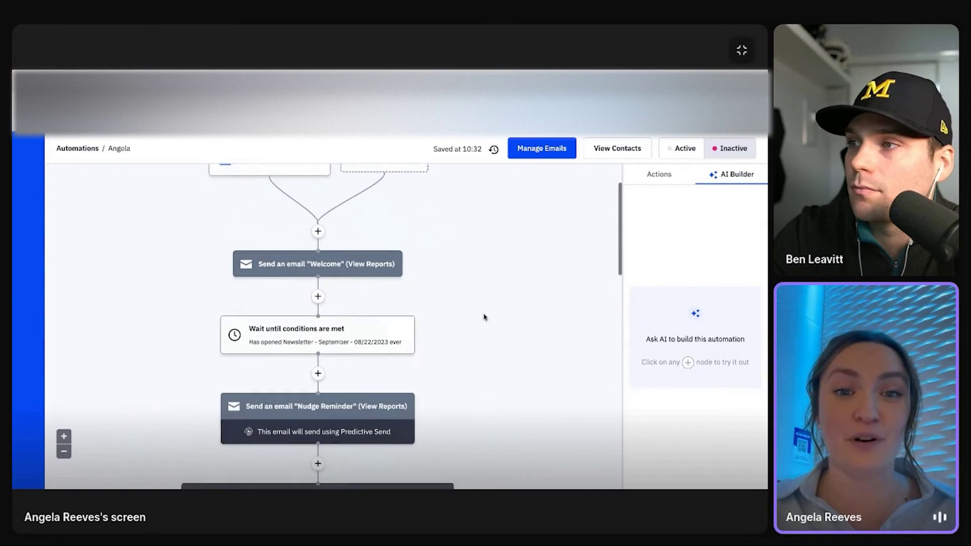
mouse_move(321, 342)
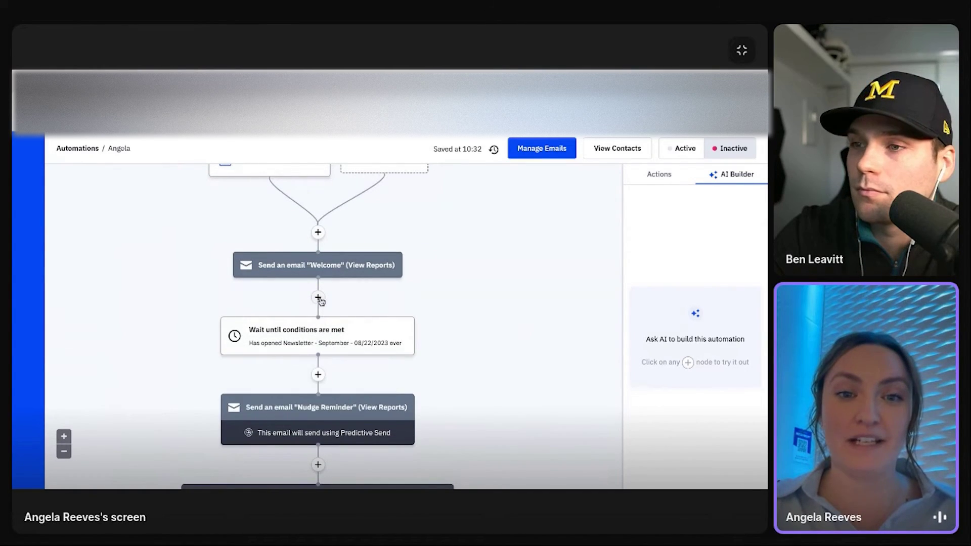
click(318, 298)
click(693, 241)
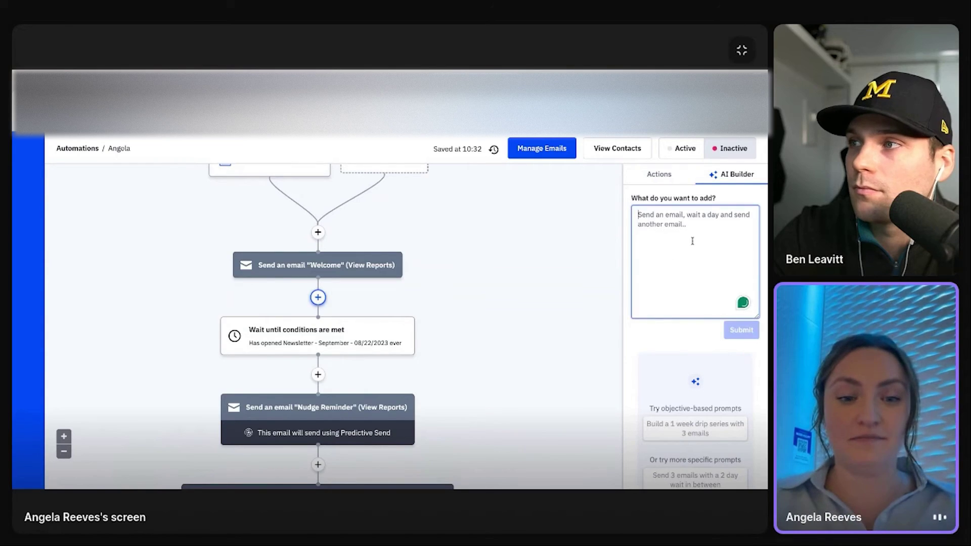
text(Wait a day then send another follow up email)
click(750, 333)
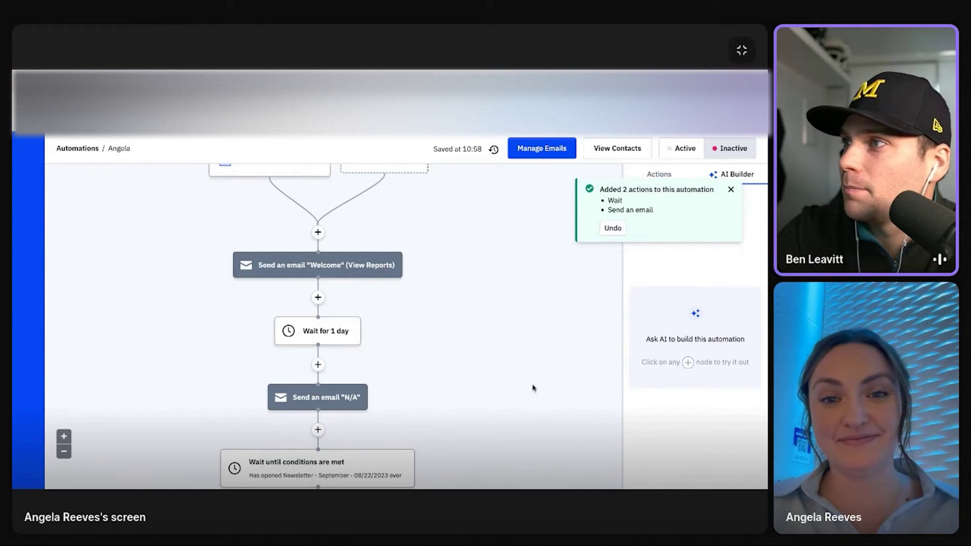
click(730, 189)
Return to the sending actions list, try dragging a send-email step, then collapse the list.
scroll(509, 292, up, 1)
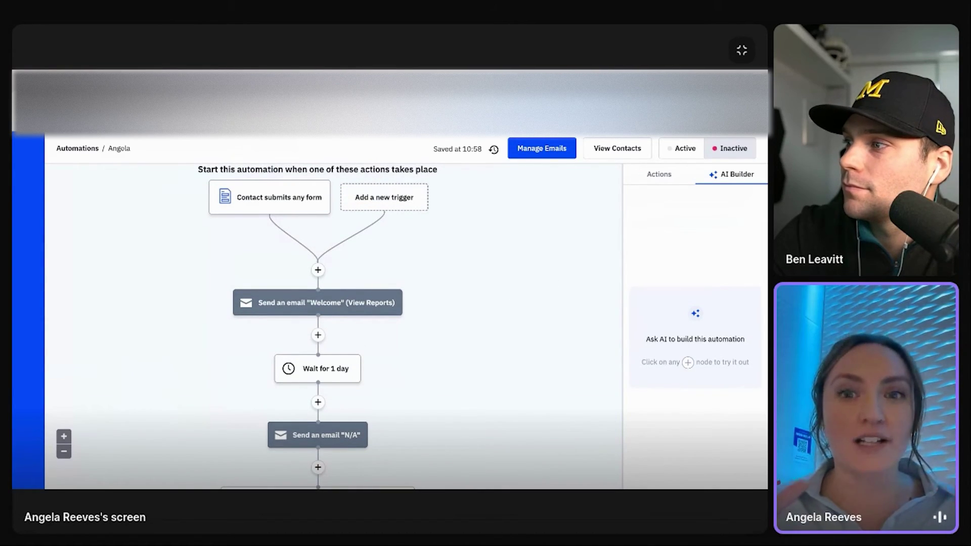
click(659, 177)
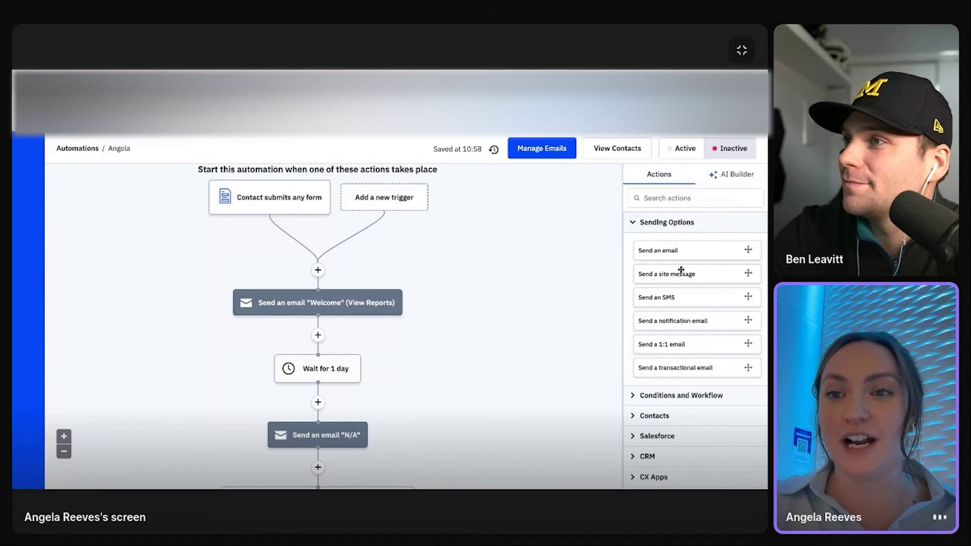
drag(683, 251, 682, 233)
click(682, 230)
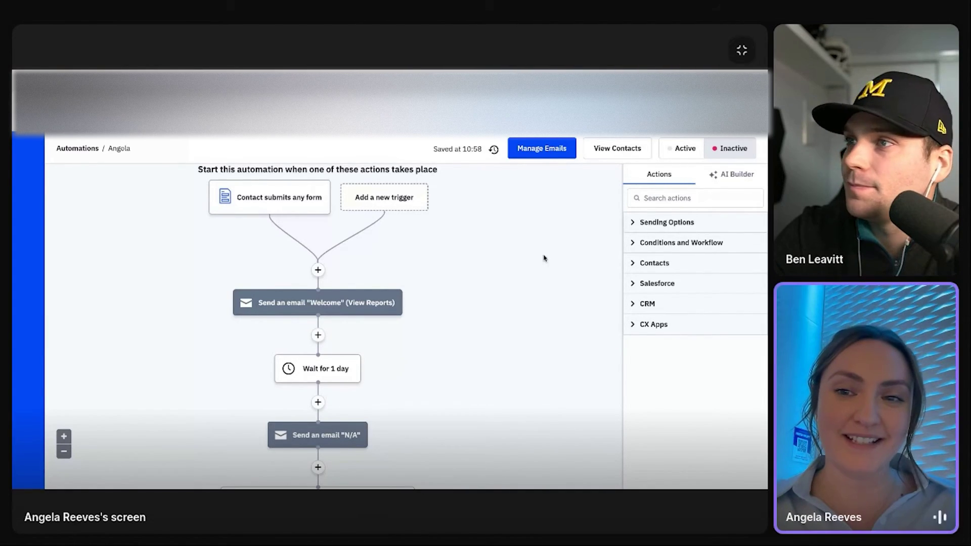
scroll(544, 258, up, 1)
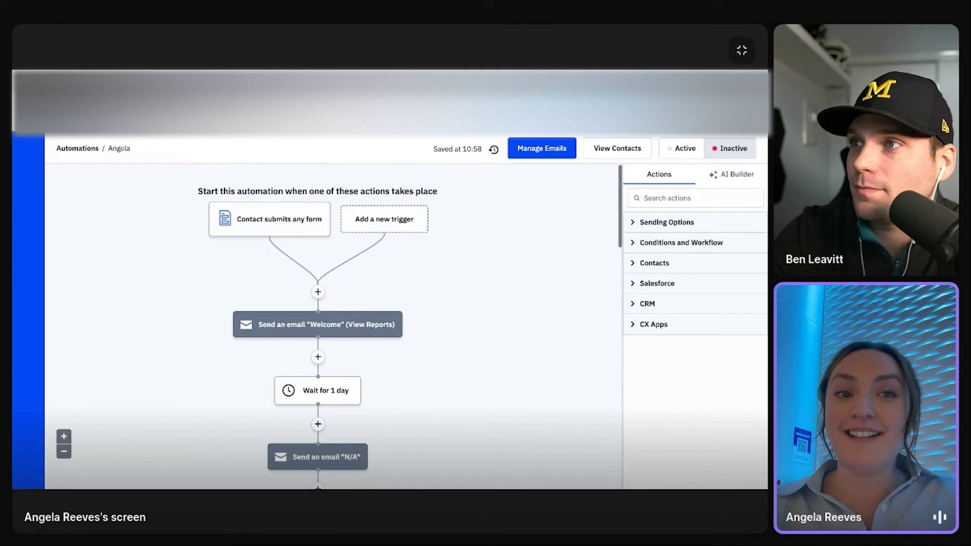